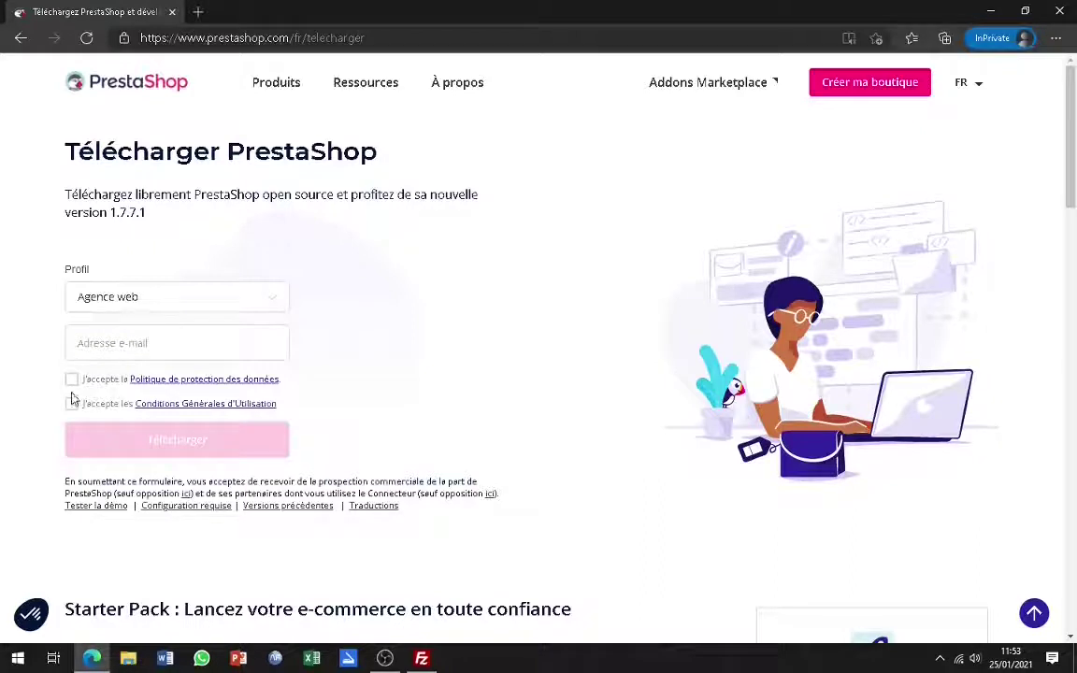
- Tick the data protection policy and general terms of use boxes to get the PrestaShop 1.7.7.1 download
left_click(71, 380)
left_click(73, 408)
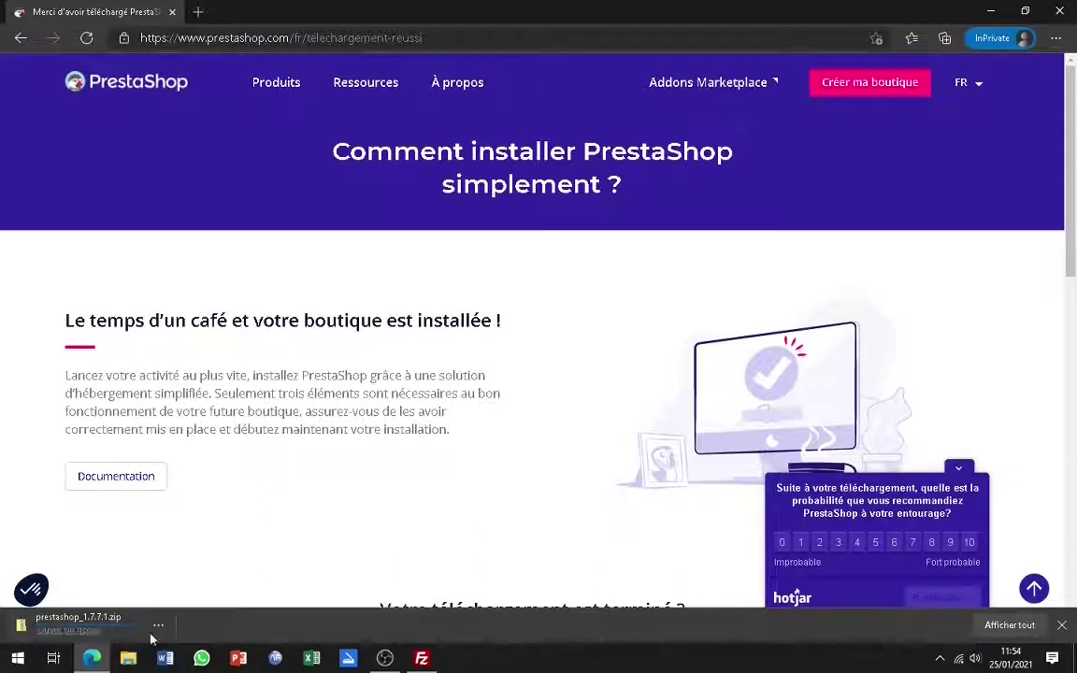
- Open the downloaded prestashop_1.7.7.1 zip in File Explorer, resize and reposition it, and minimize Edge
left_click(56, 631)
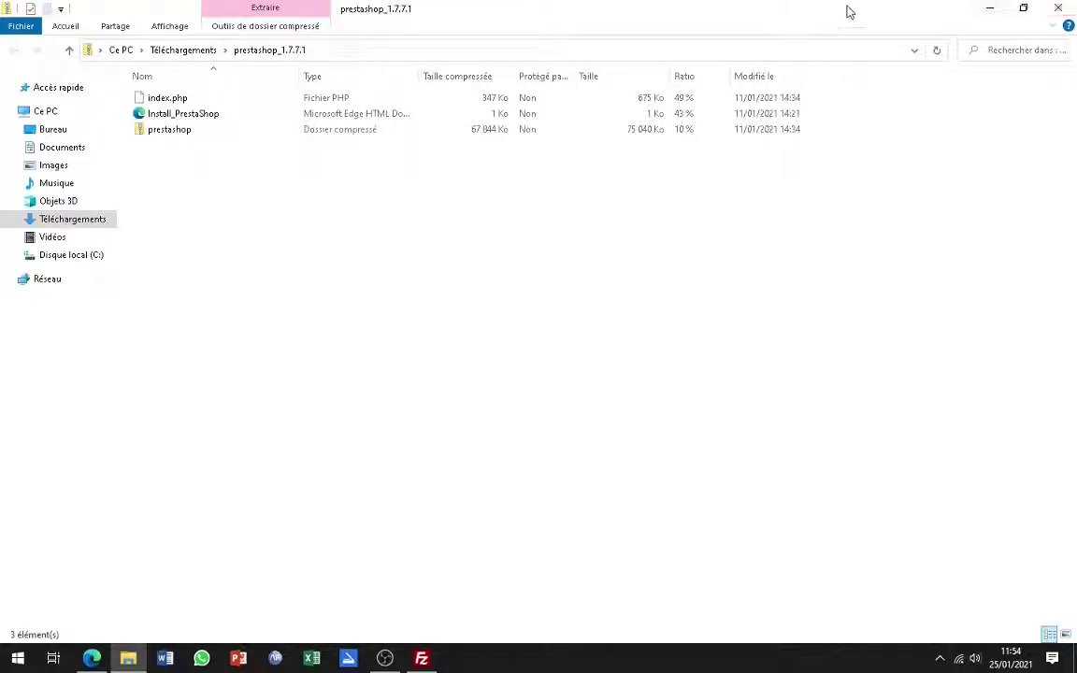
left_click(1023, 7)
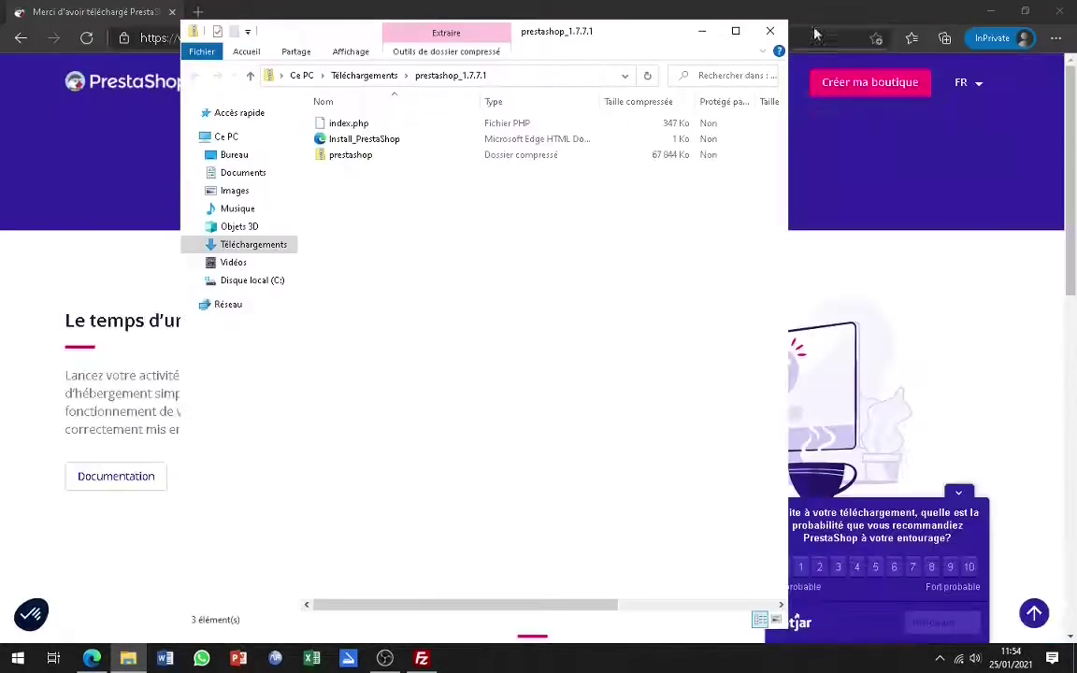
left_click_drag(657, 35, 745, 135)
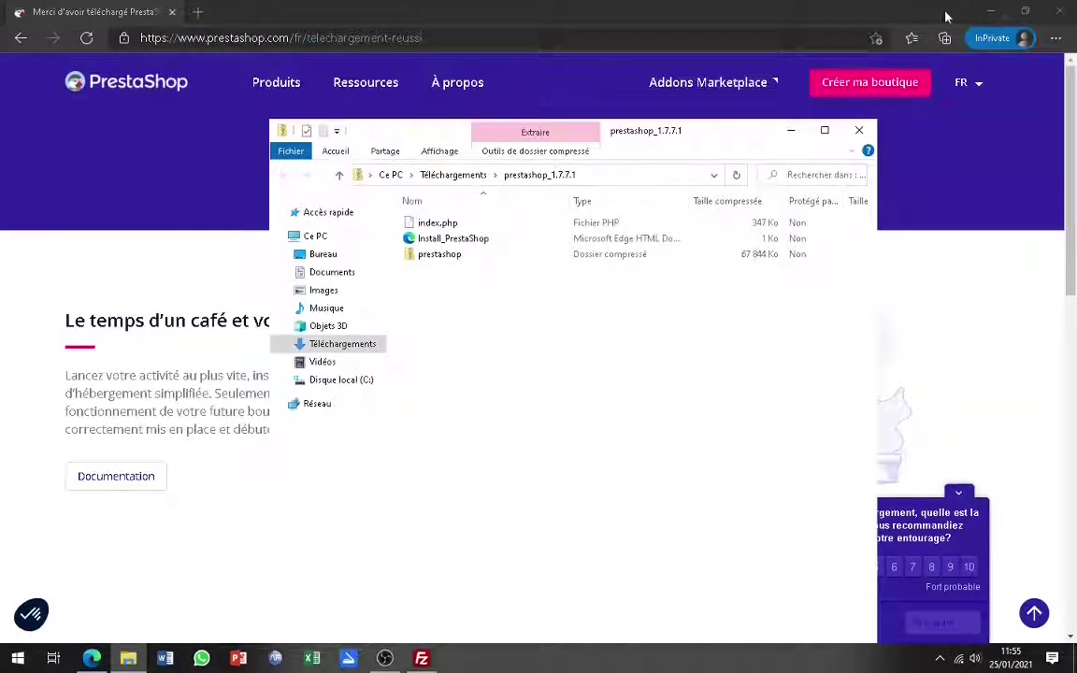
left_click(992, 12)
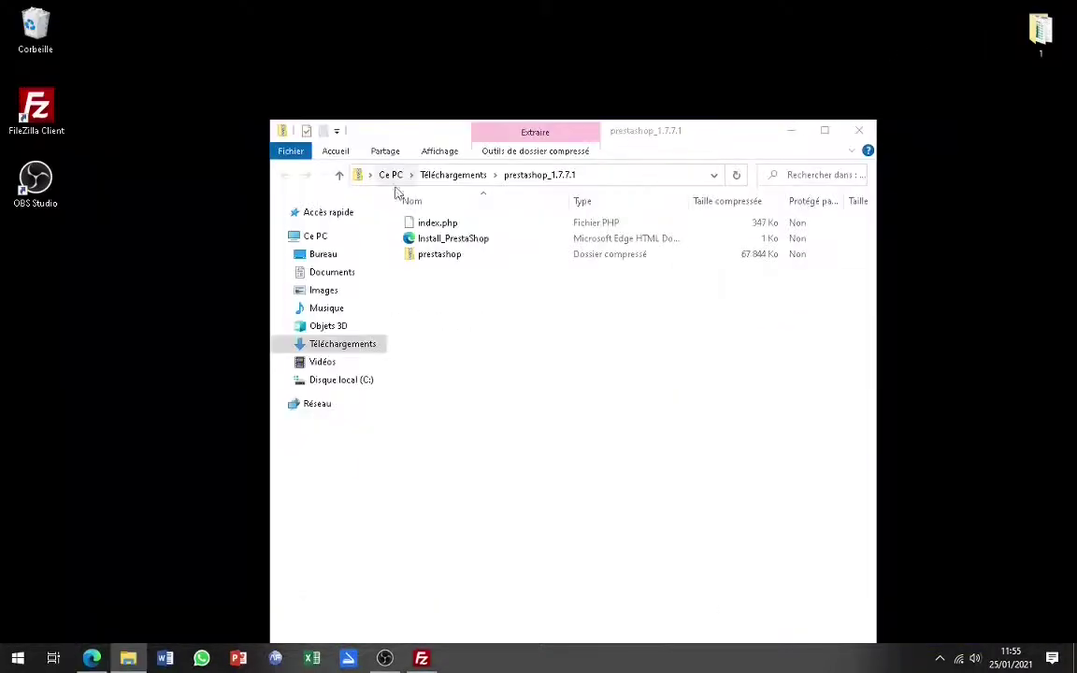
- Create a new desktop folder named 'test', open it and place its window beside the archive
right_click(94, 298)
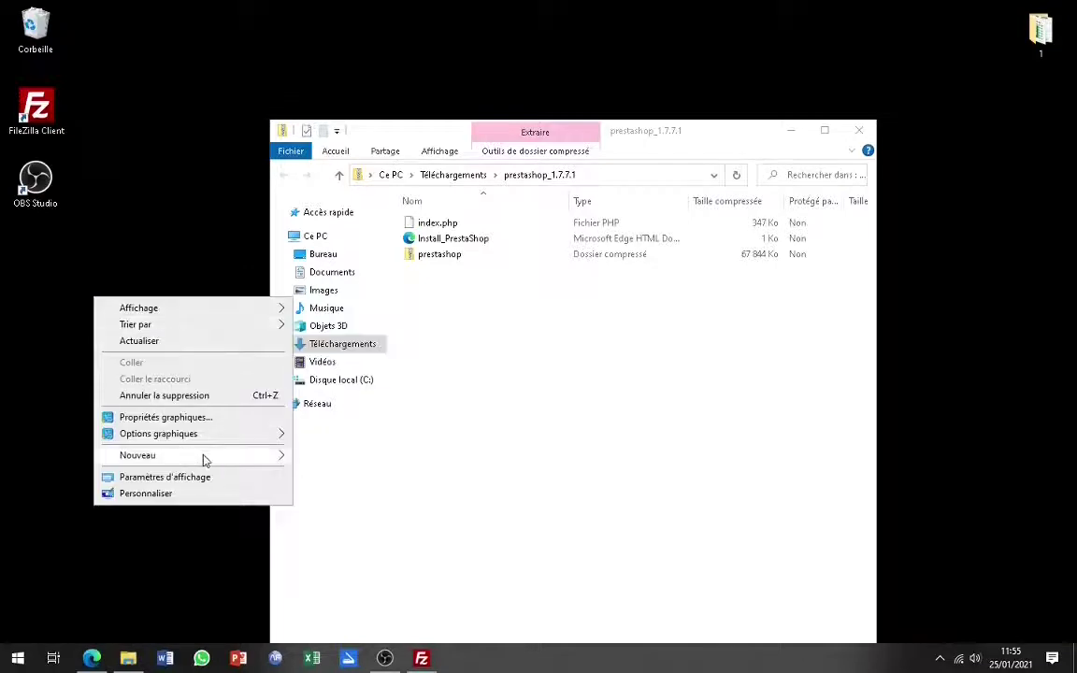
mouse_move(257, 457)
left_click(323, 458)
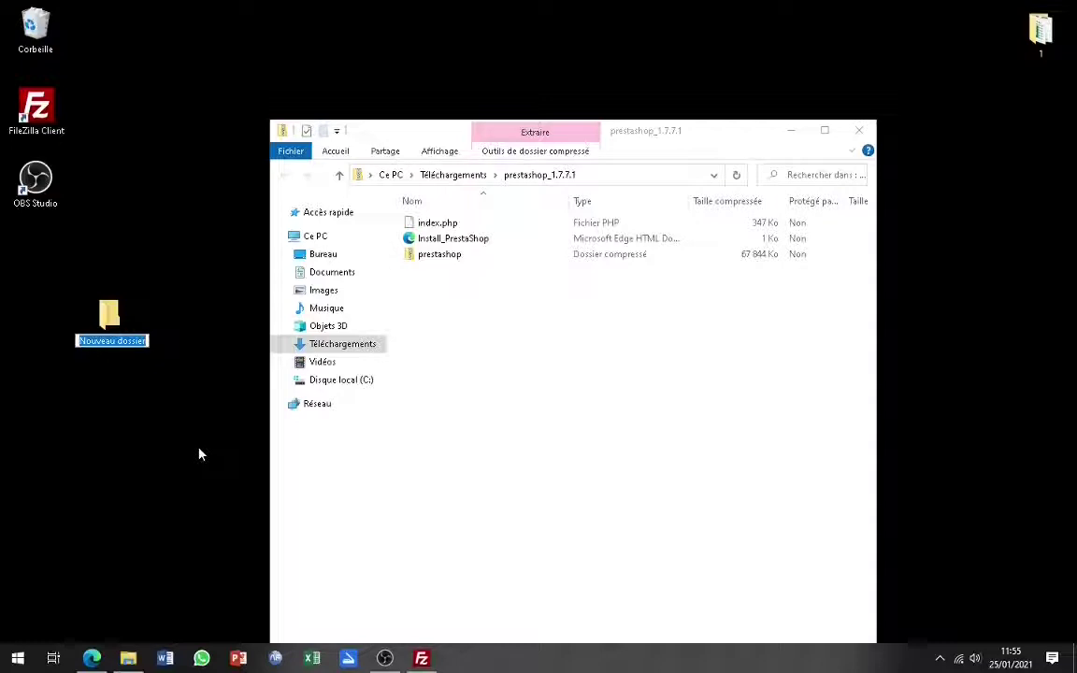
type("test")
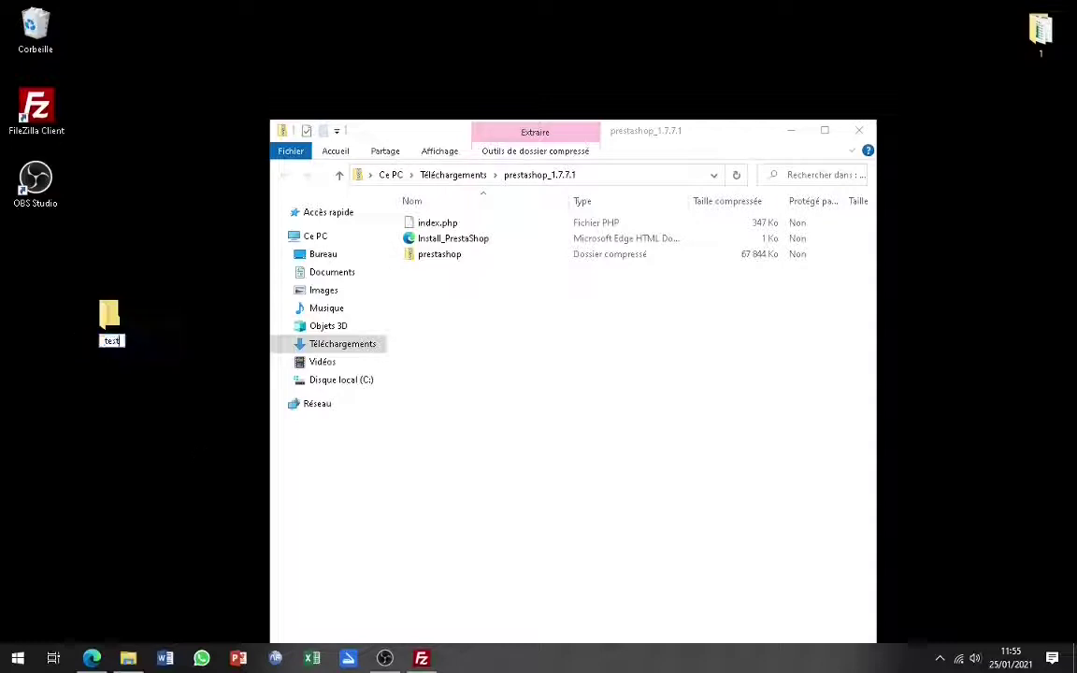
key("Return")
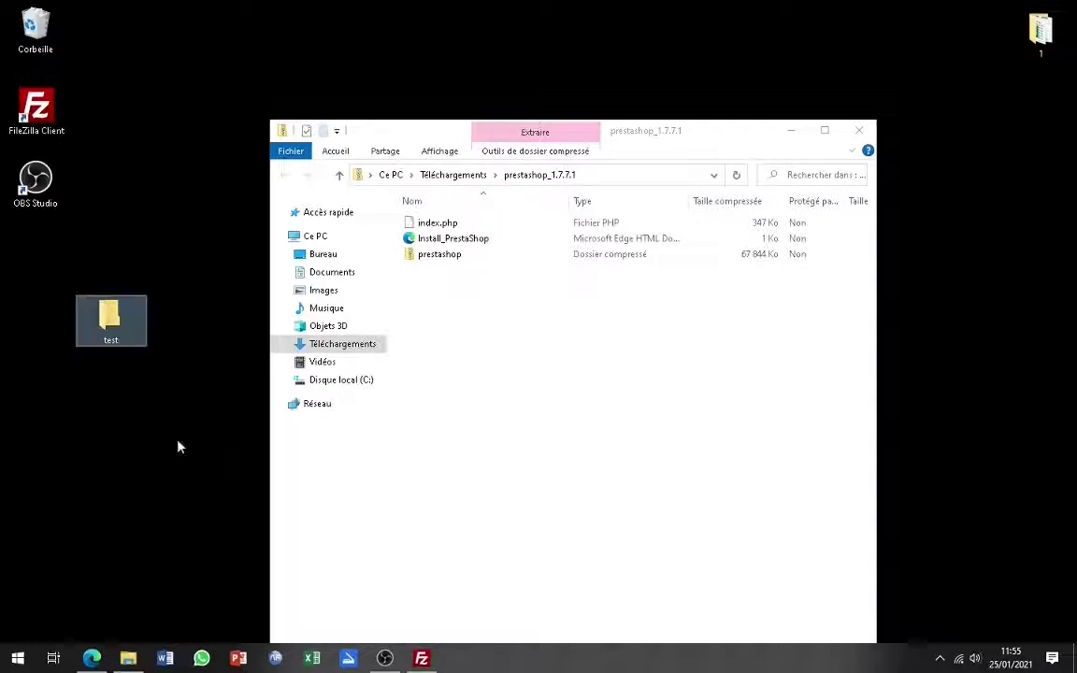
double_click(120, 326)
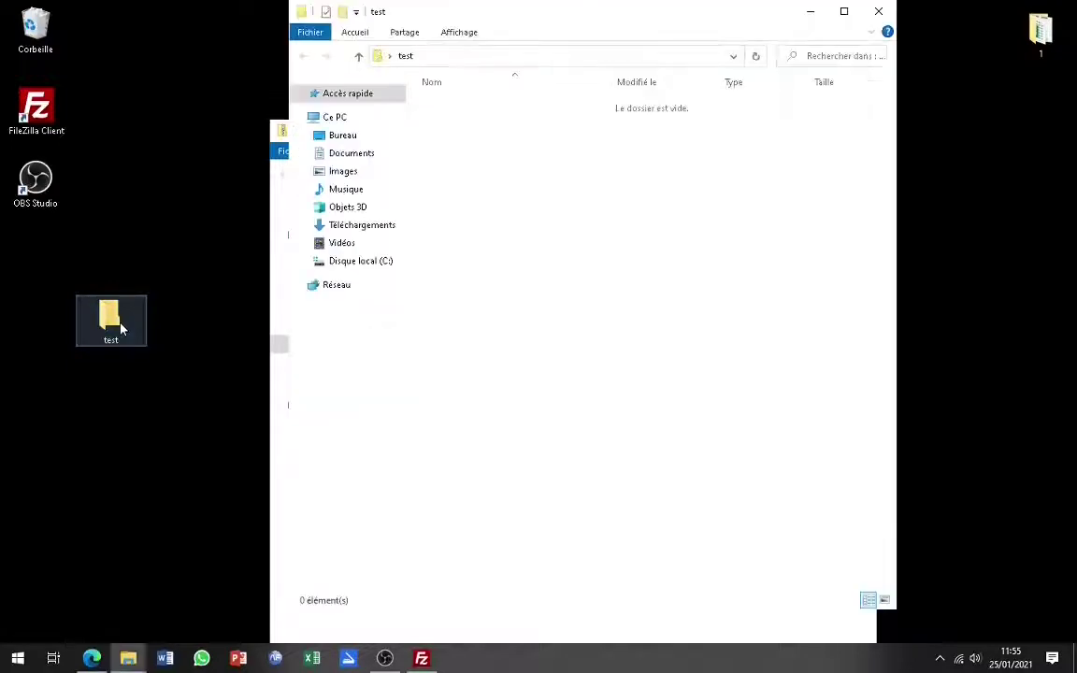
left_click_drag(597, 5, 378, 343)
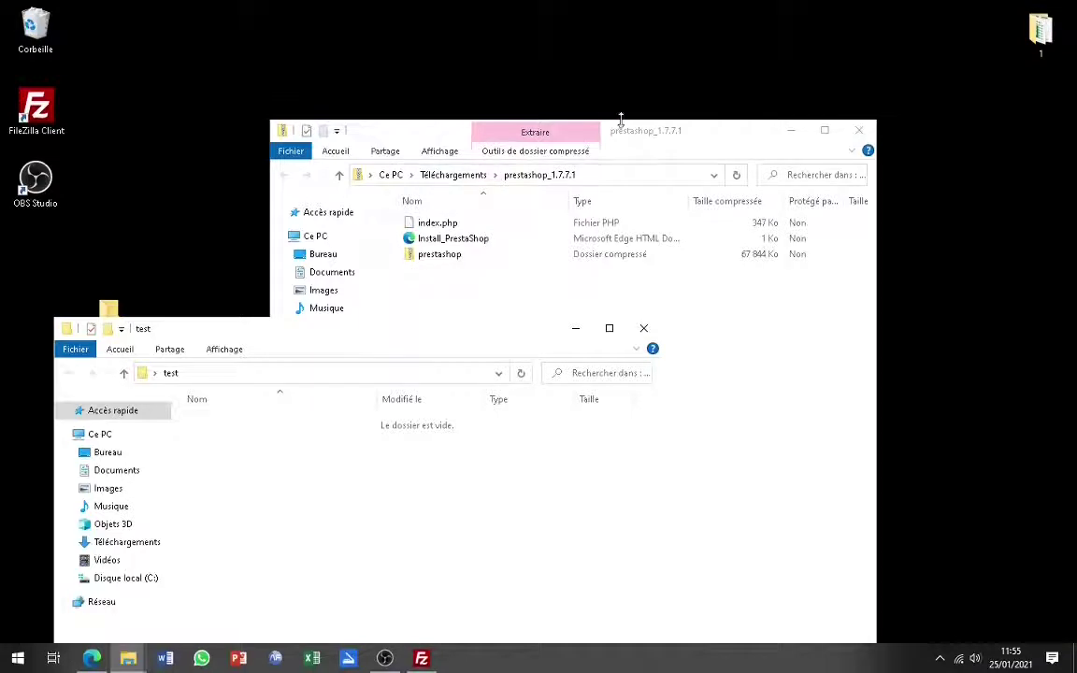
- Copy index.php, Install_PrestaShop and prestashop from the archive into the test folder
left_click_drag(665, 138, 771, 91)
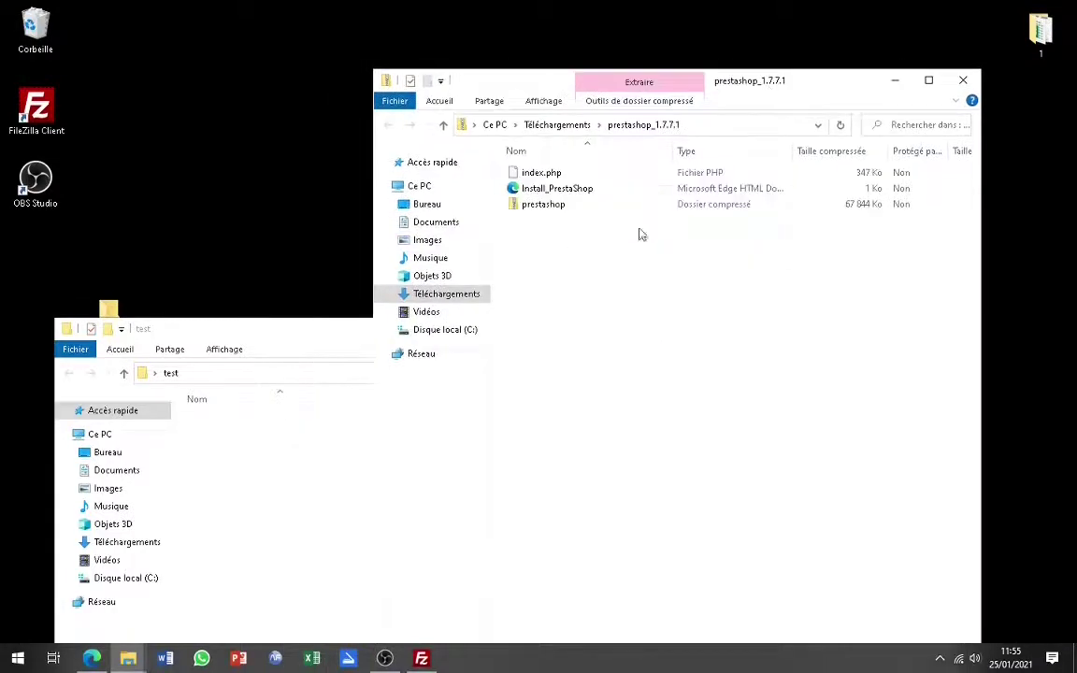
left_click_drag(559, 246, 531, 175)
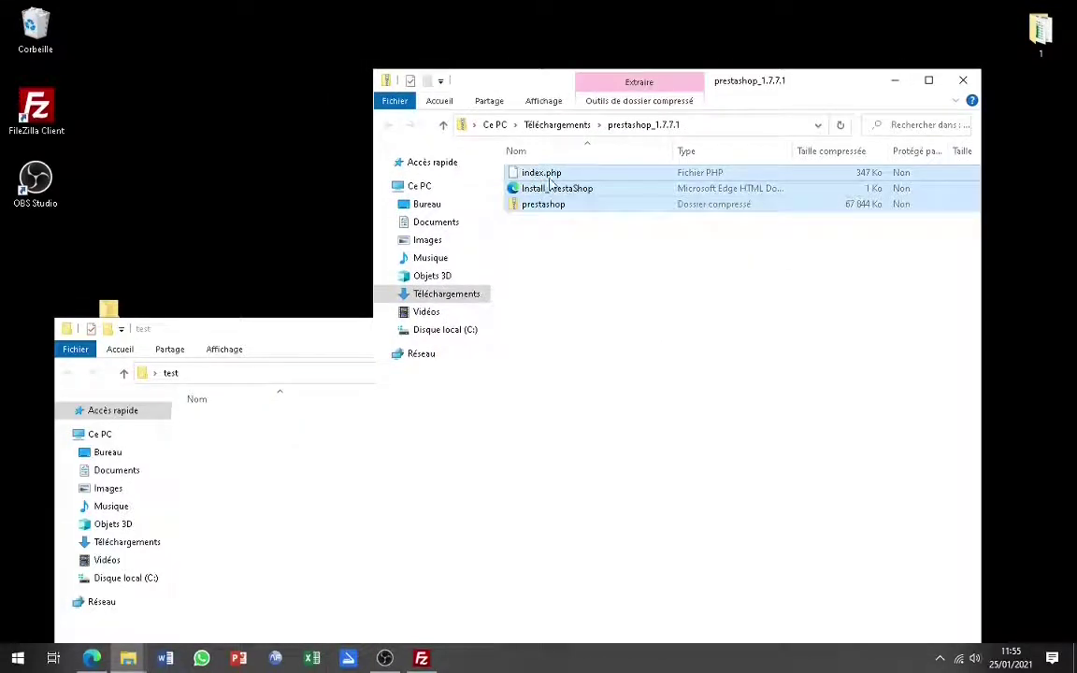
left_click_drag(556, 178, 259, 504)
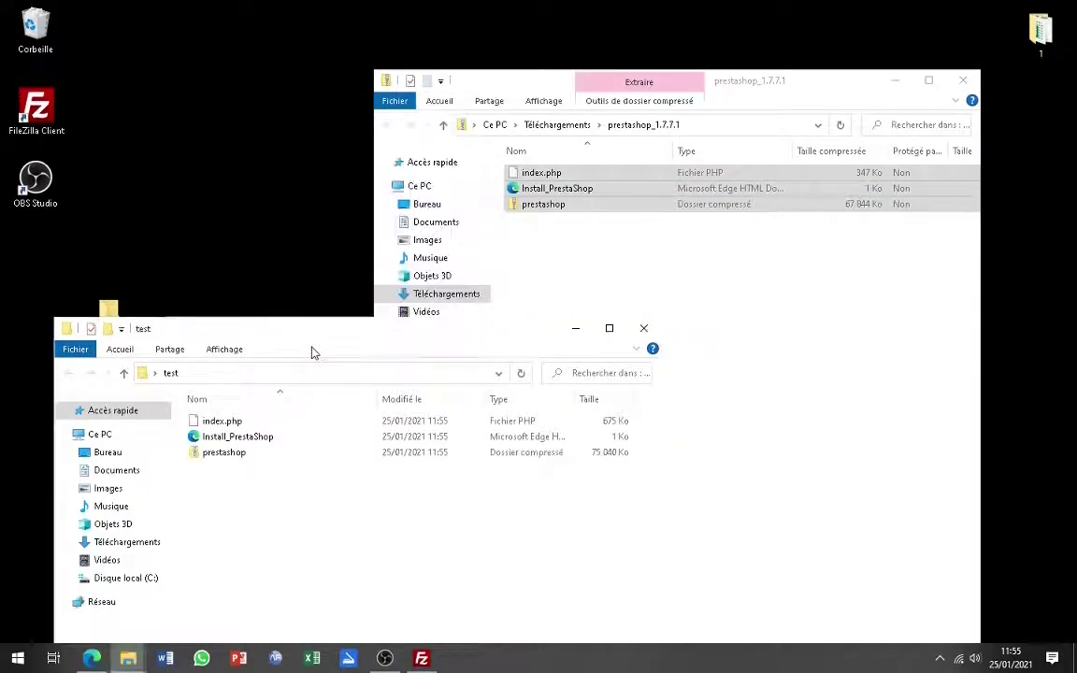
- Close the prestashop archive window, reposition the test folder window, and bring up FileZilla
left_click_drag(326, 333, 326, 162)
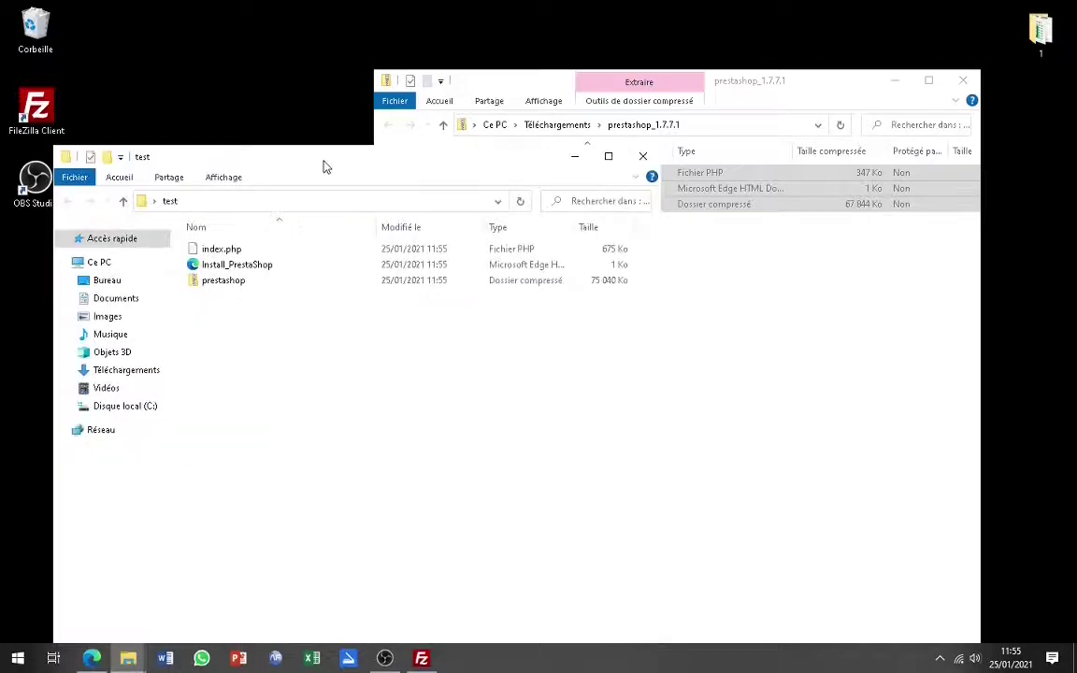
left_click(964, 82)
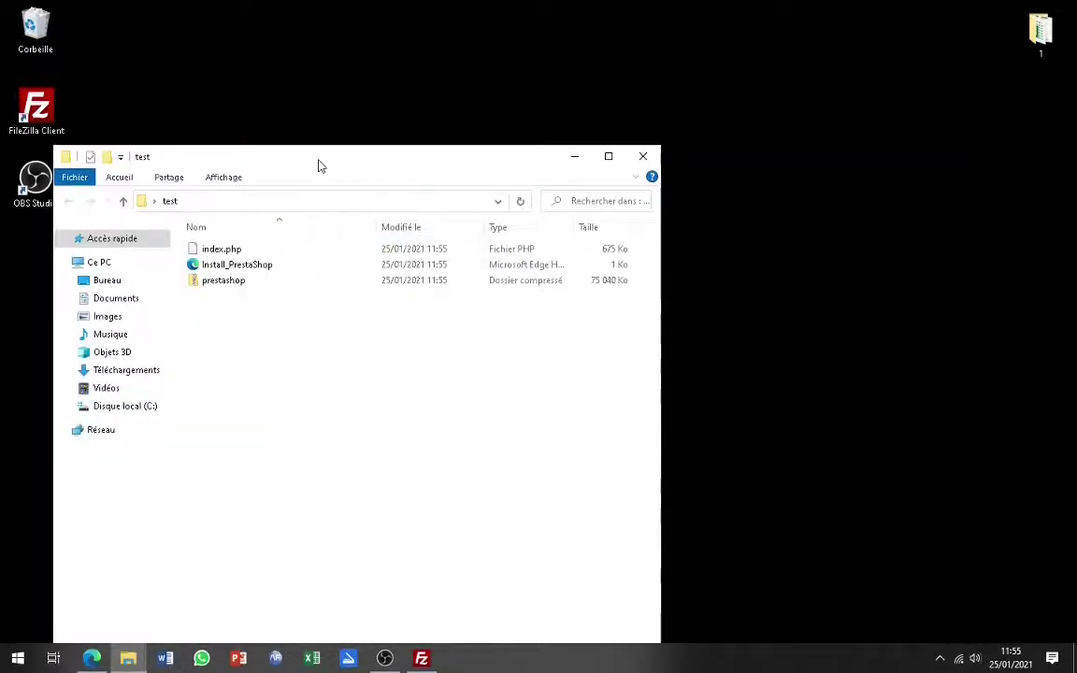
left_click_drag(317, 164, 443, 115)
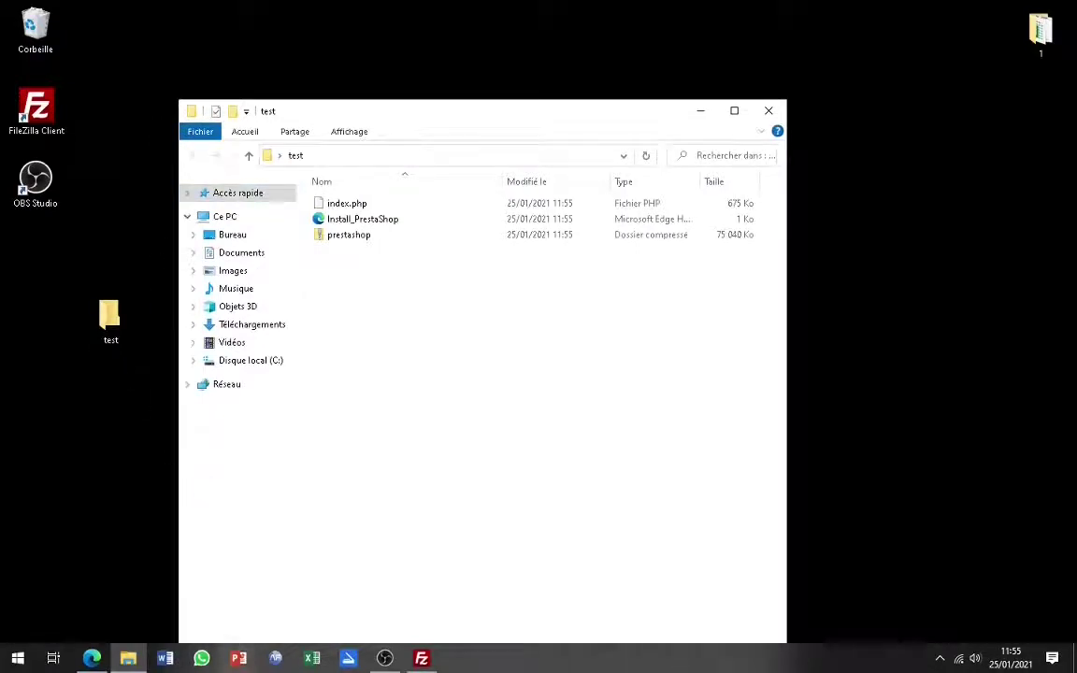
left_click(422, 659)
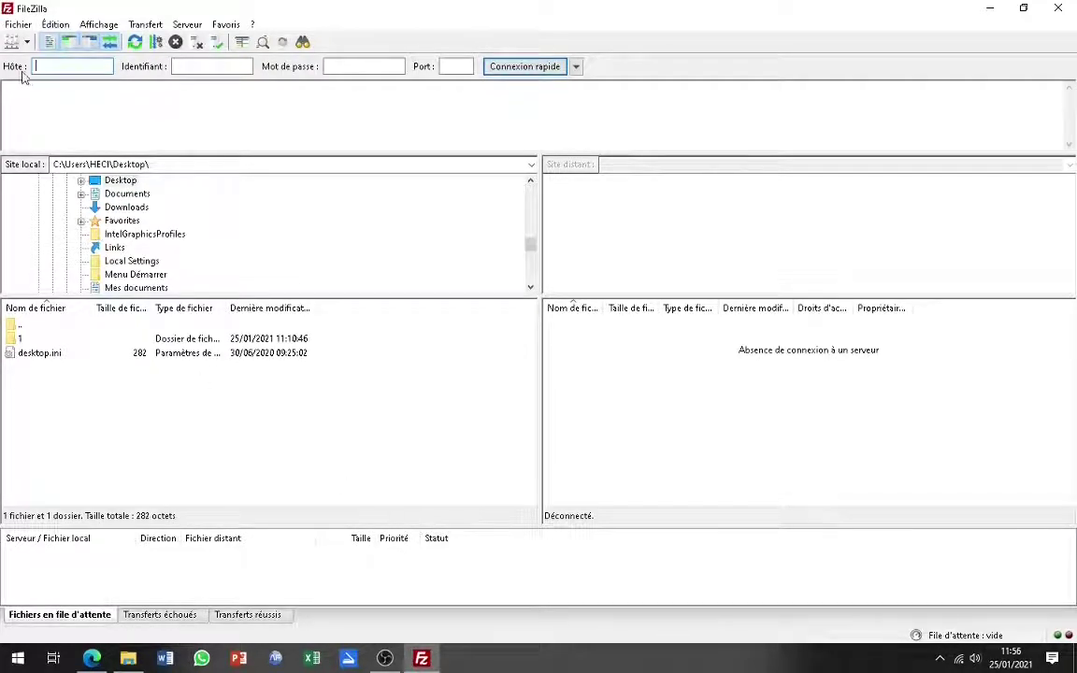
- In Site Manager, check the host ftp.elmasak.com and set port 21
left_click(13, 44)
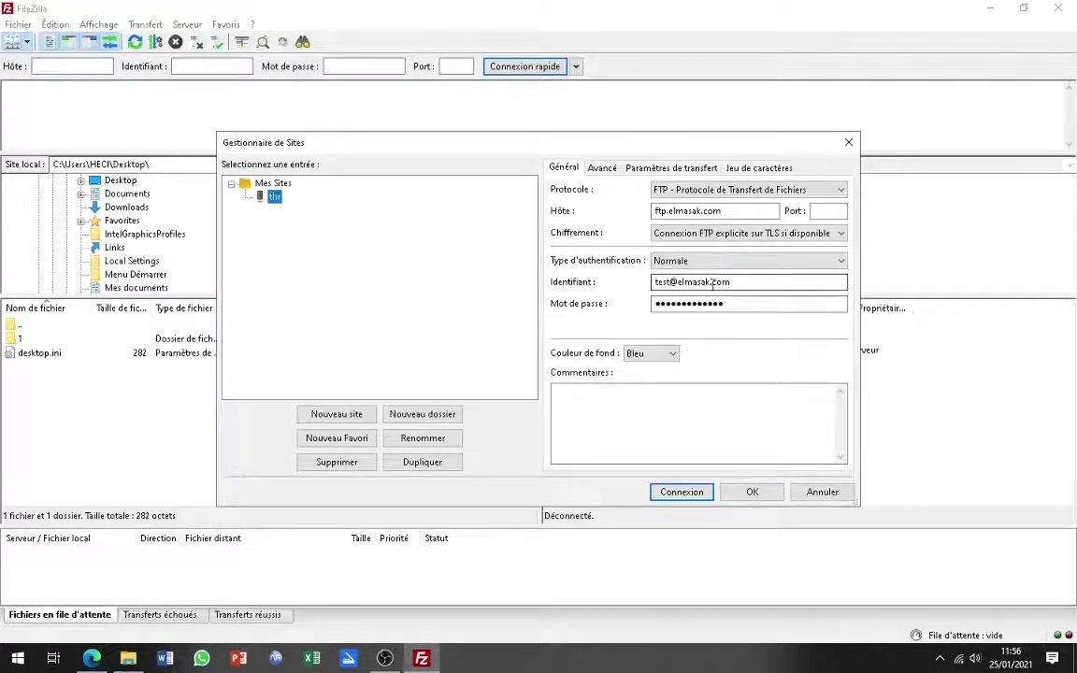
left_click(750, 210)
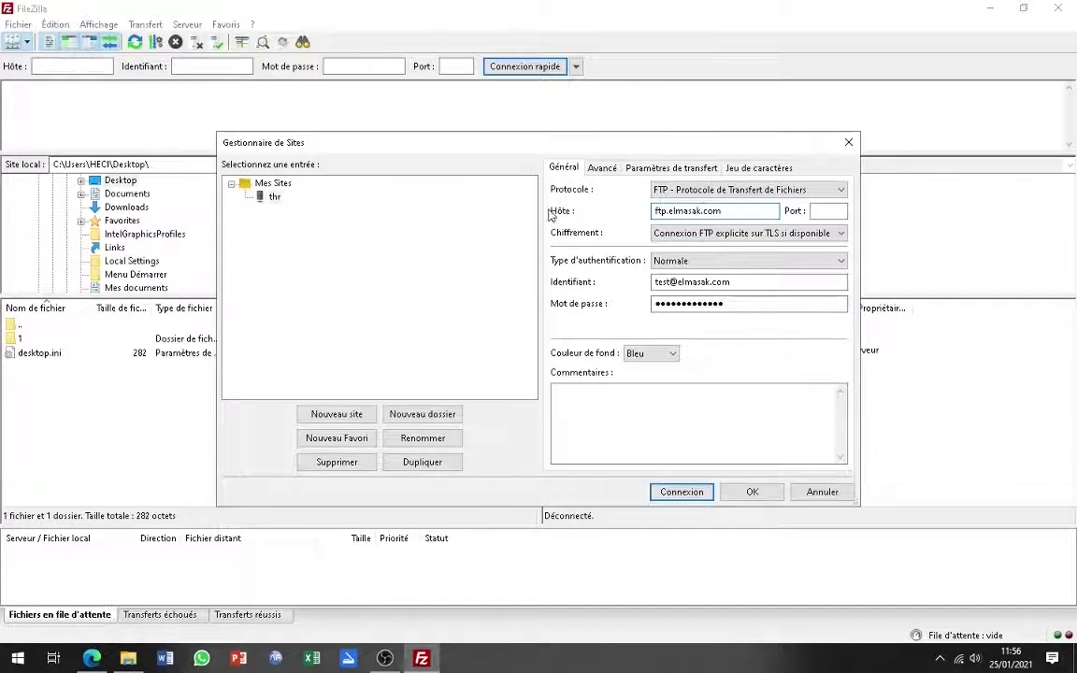
left_click_drag(721, 211, 624, 210)
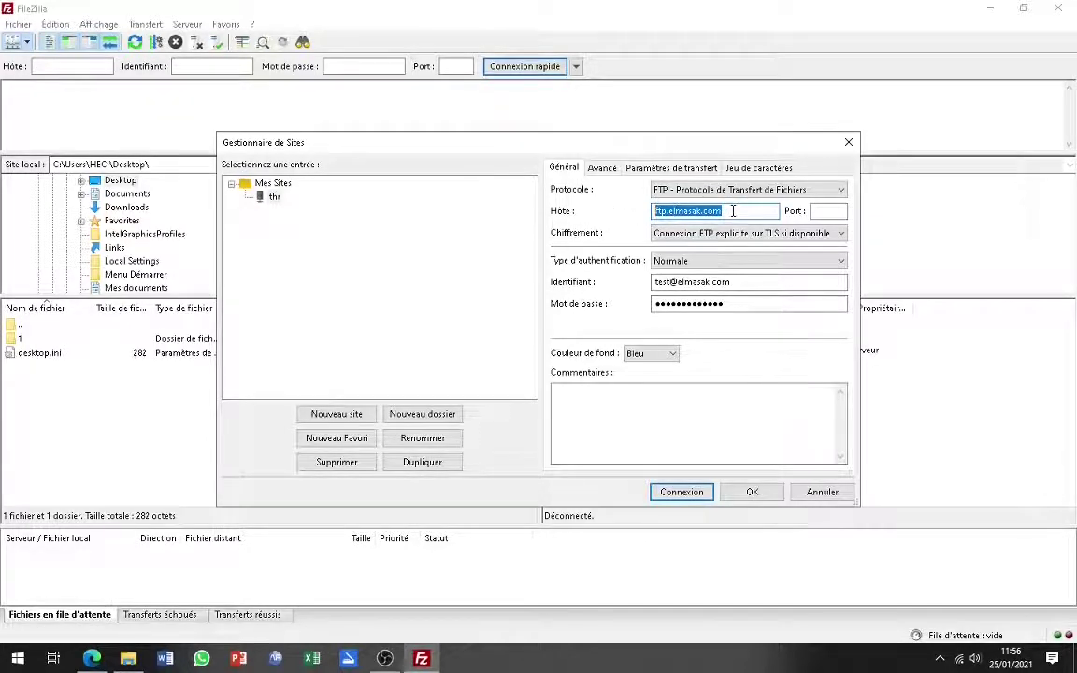
left_click(824, 213)
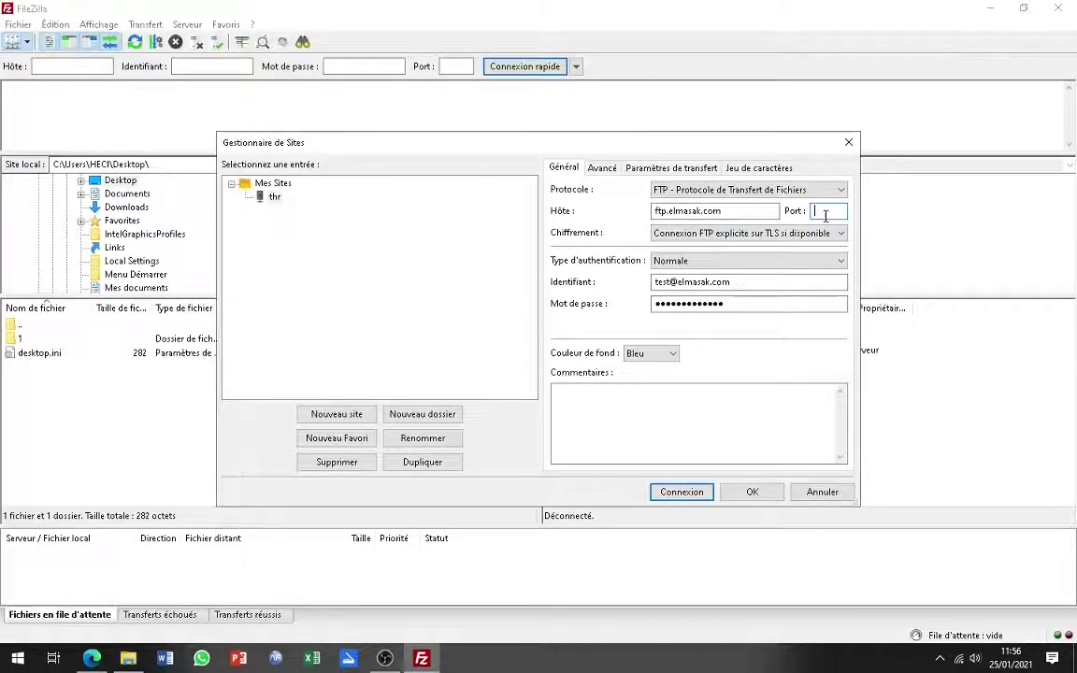
type("21")
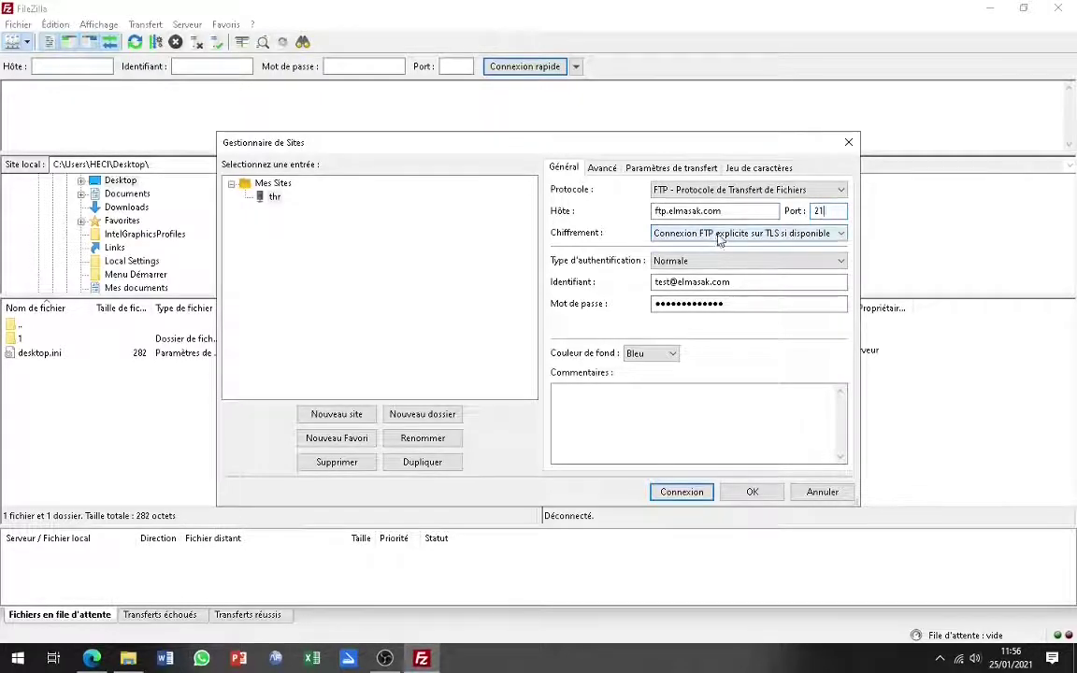
- Keep explicit TLS if available, verify username and password, keep Bleu background, then connect
left_click(719, 233)
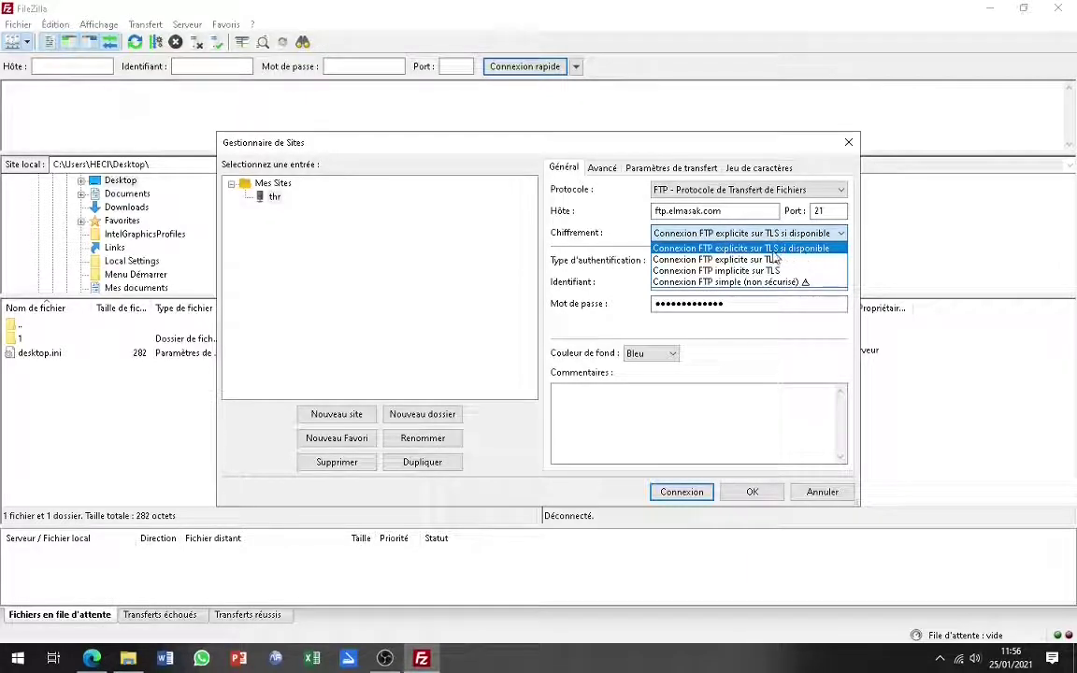
left_click(730, 249)
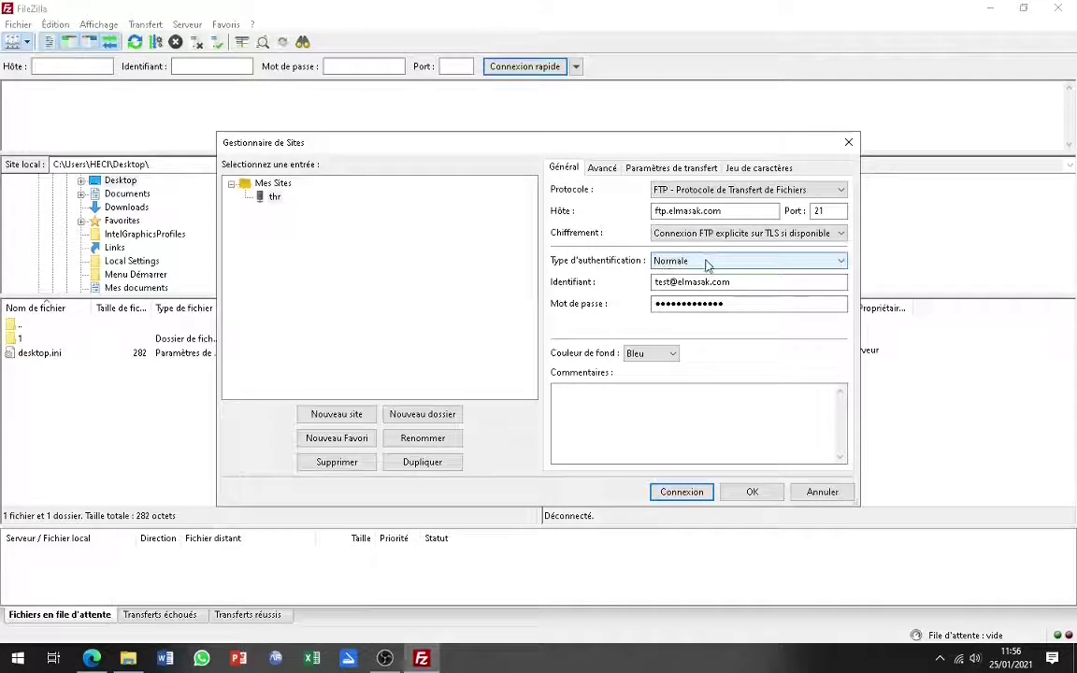
left_click(732, 282)
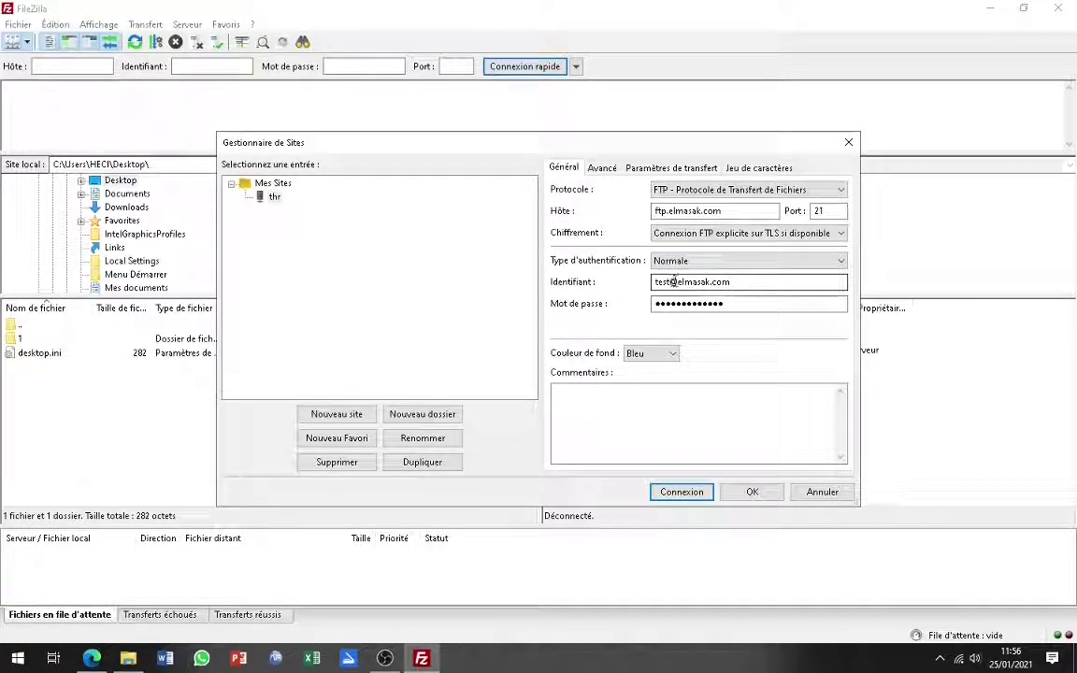
left_click_drag(741, 281, 619, 281)
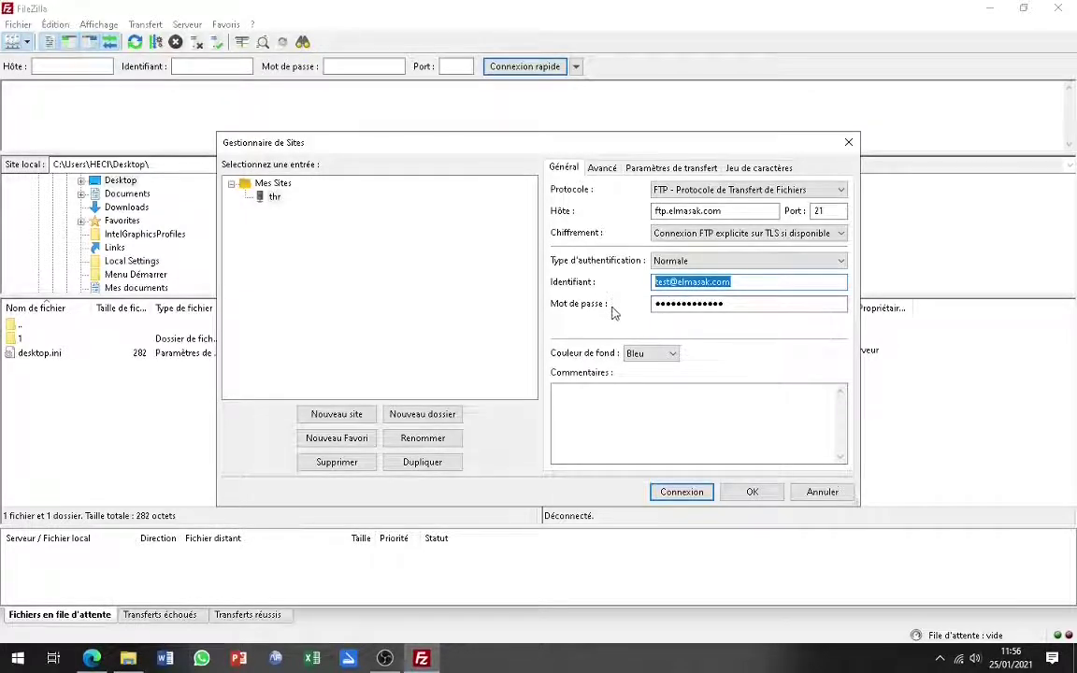
left_click(753, 303)
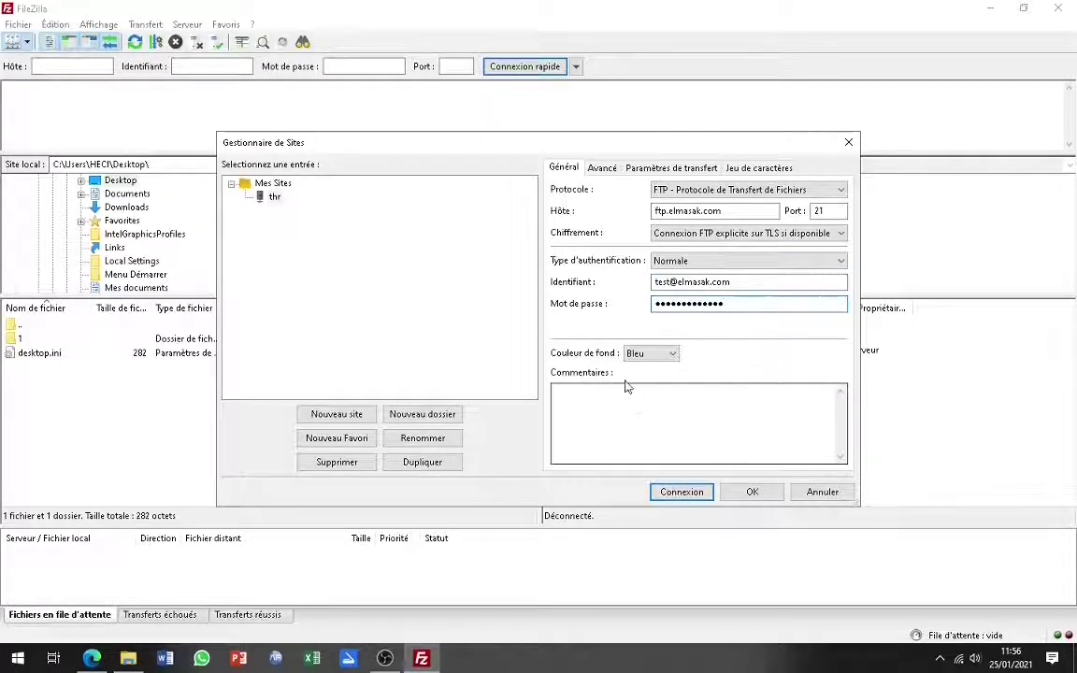
left_click(661, 357)
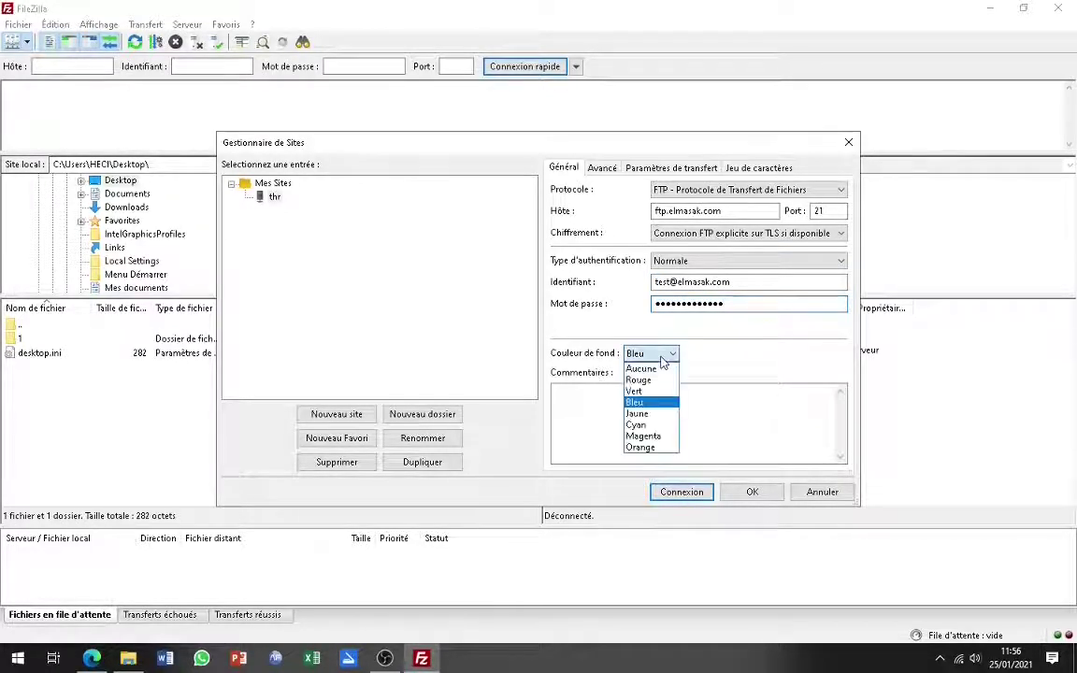
left_click(750, 363)
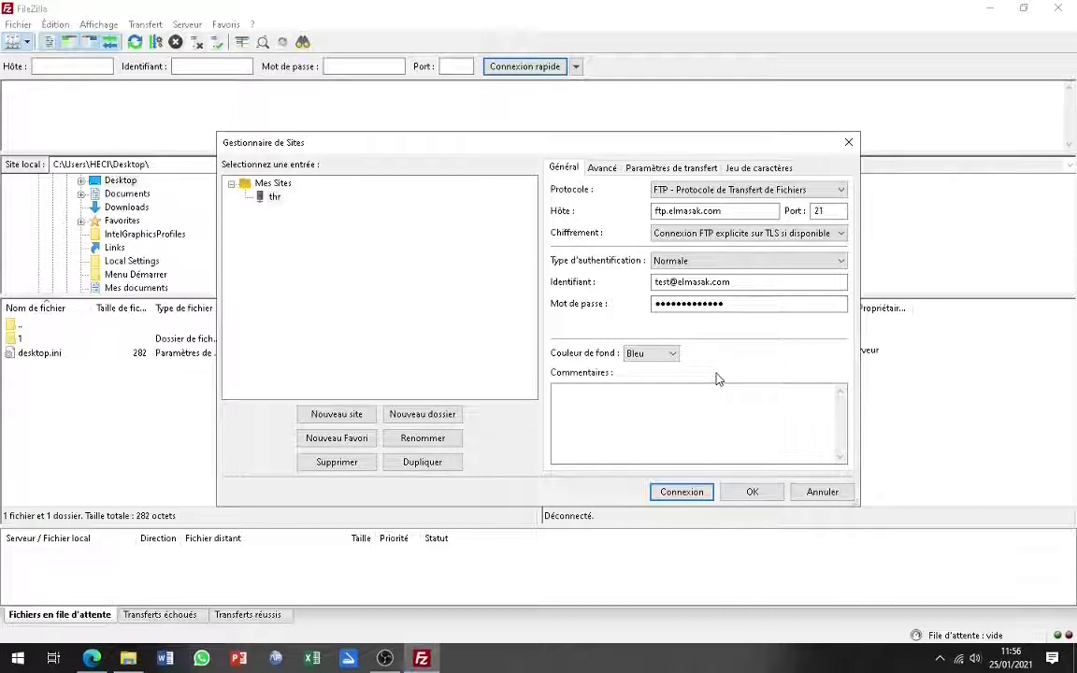
left_click(675, 493)
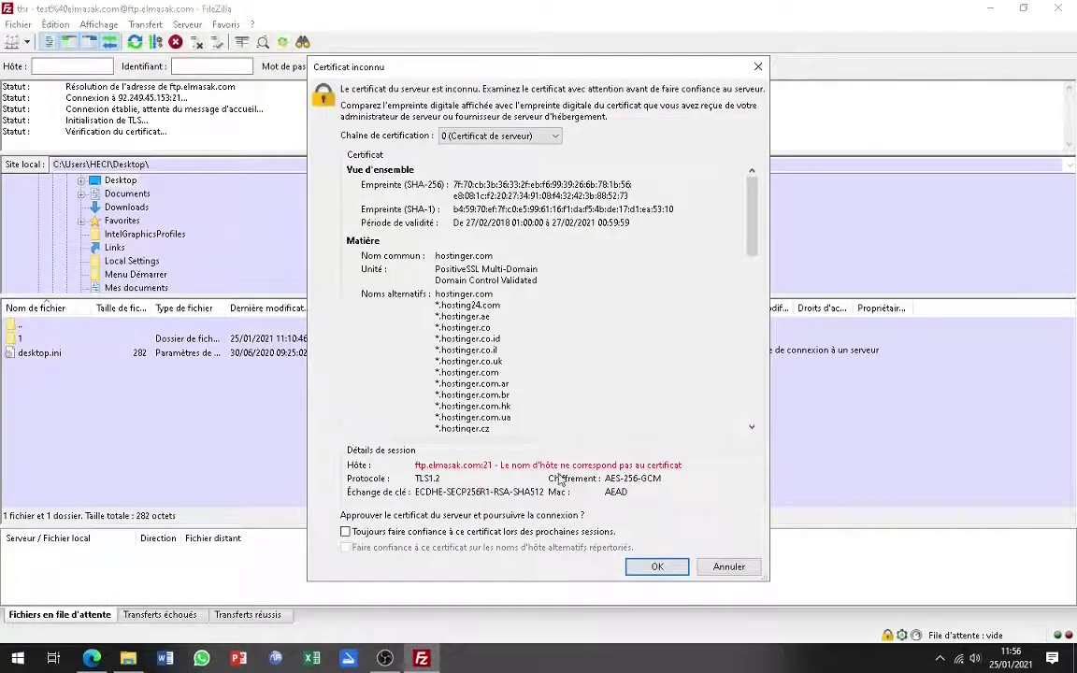
- Accept the unknown server certificate to complete the TLS connection
left_click(666, 570)
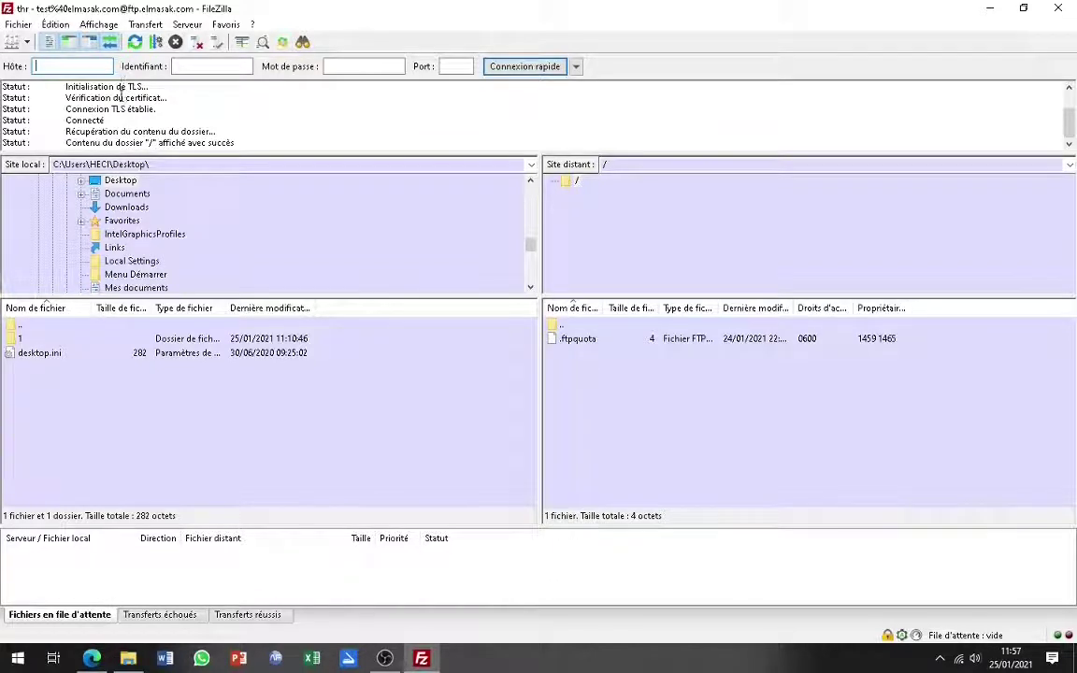
- Load elmasak.com/test in Edge to confirm it is an empty directory index, then return to FileZilla
left_click(98, 661)
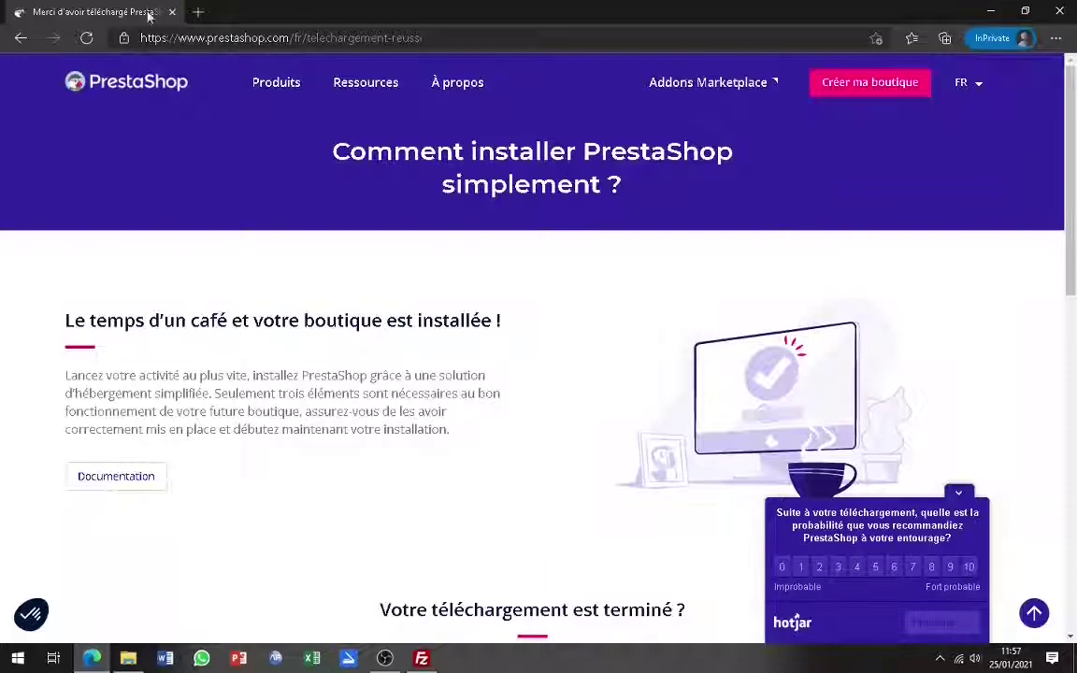
left_click(297, 39)
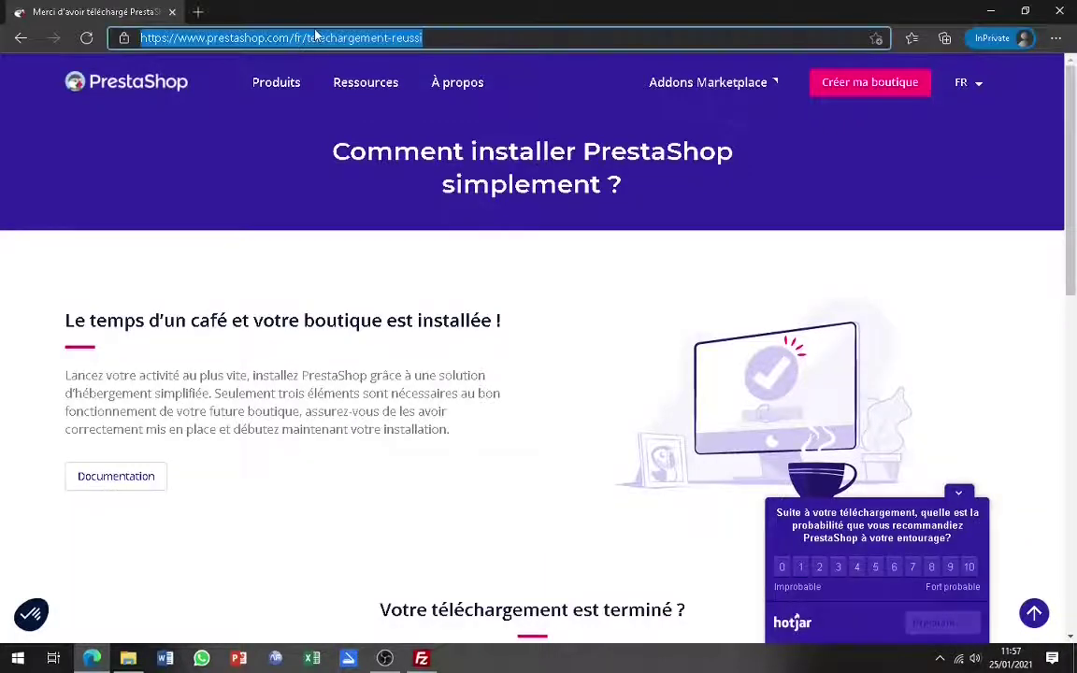
type("elmasak.com")
key("Return")
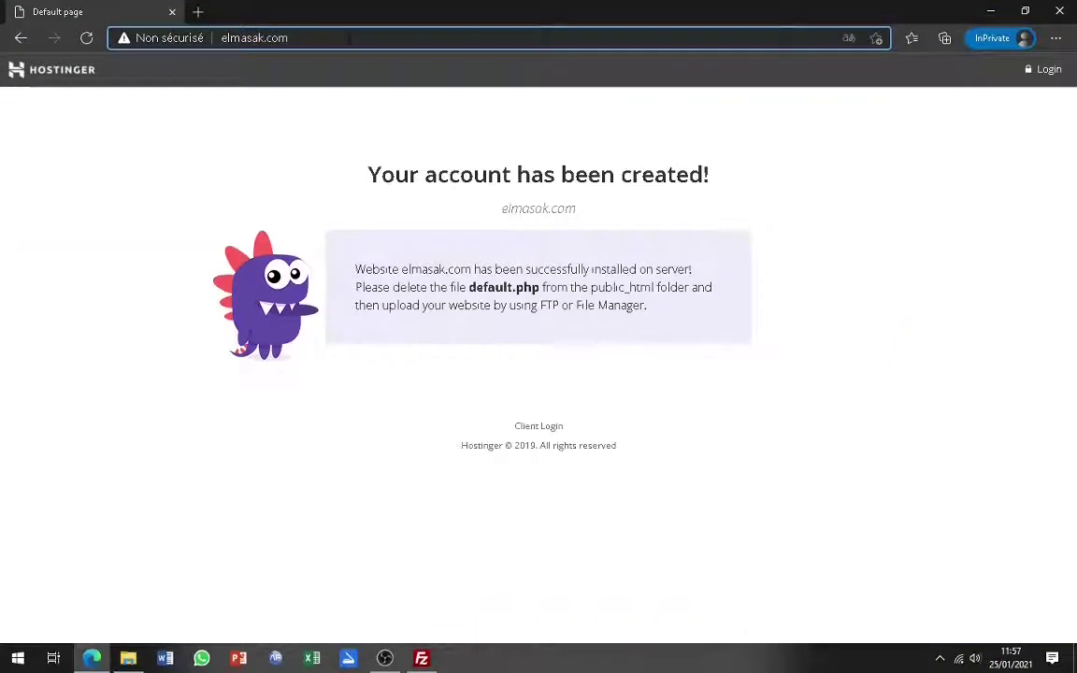
left_click(349, 38)
left_click(349, 39)
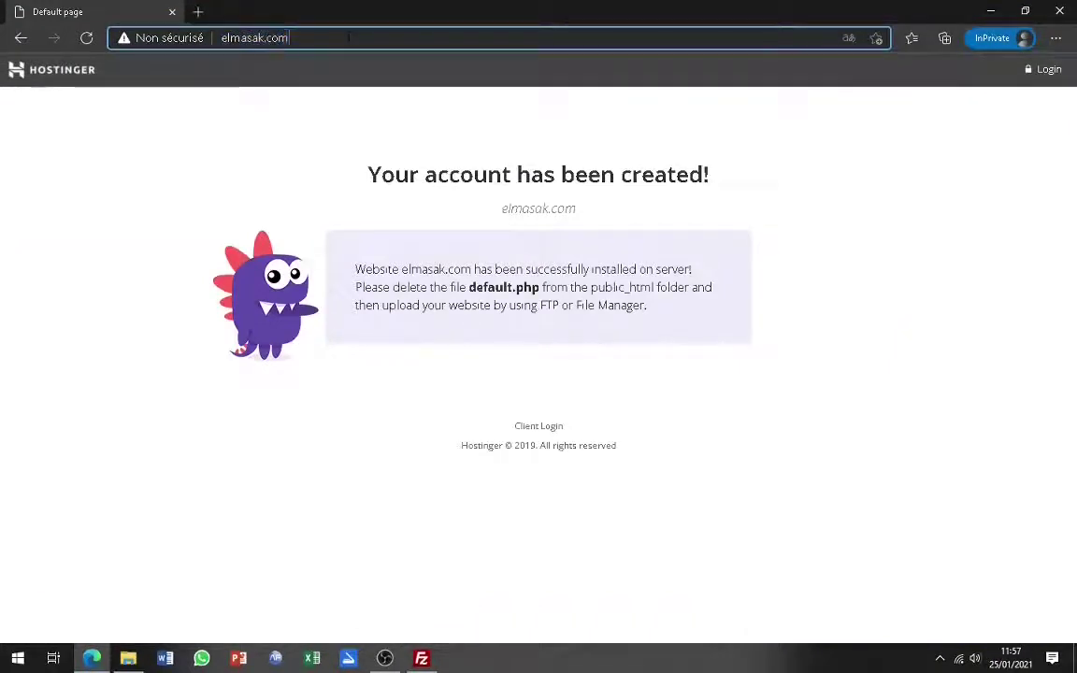
type("/test")
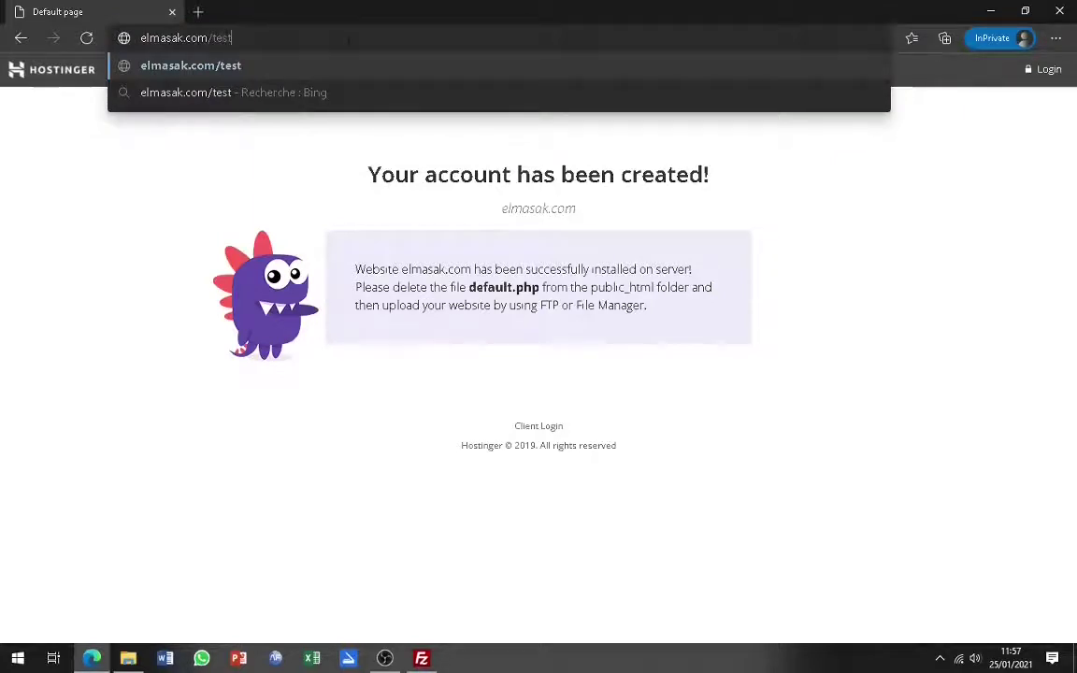
key("Return")
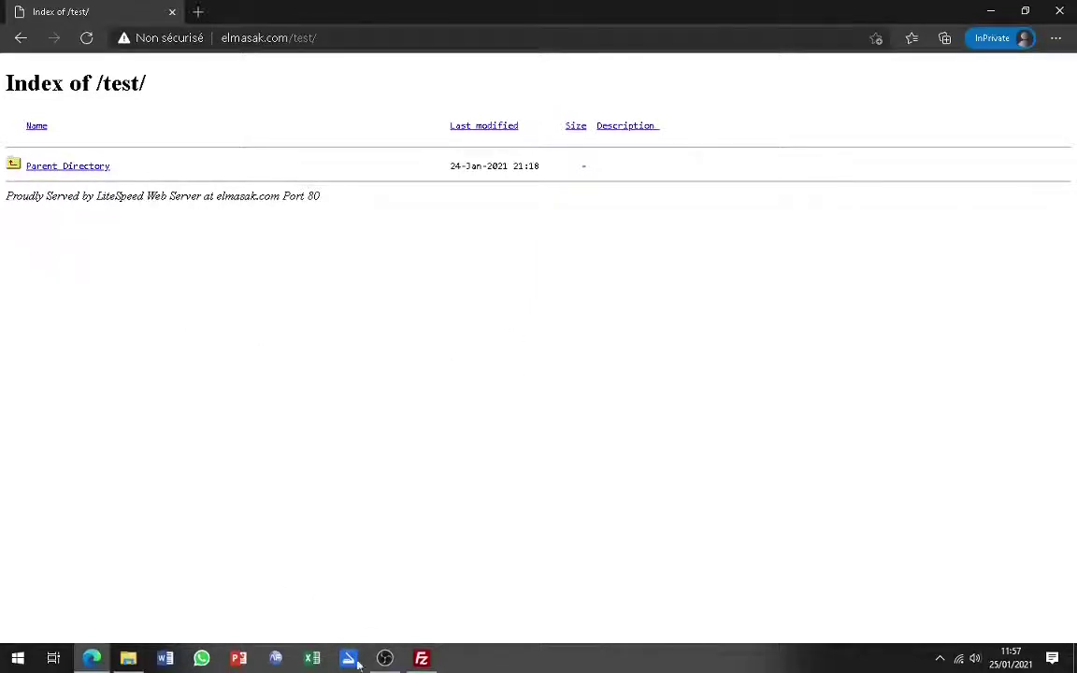
key("alt+Tab")
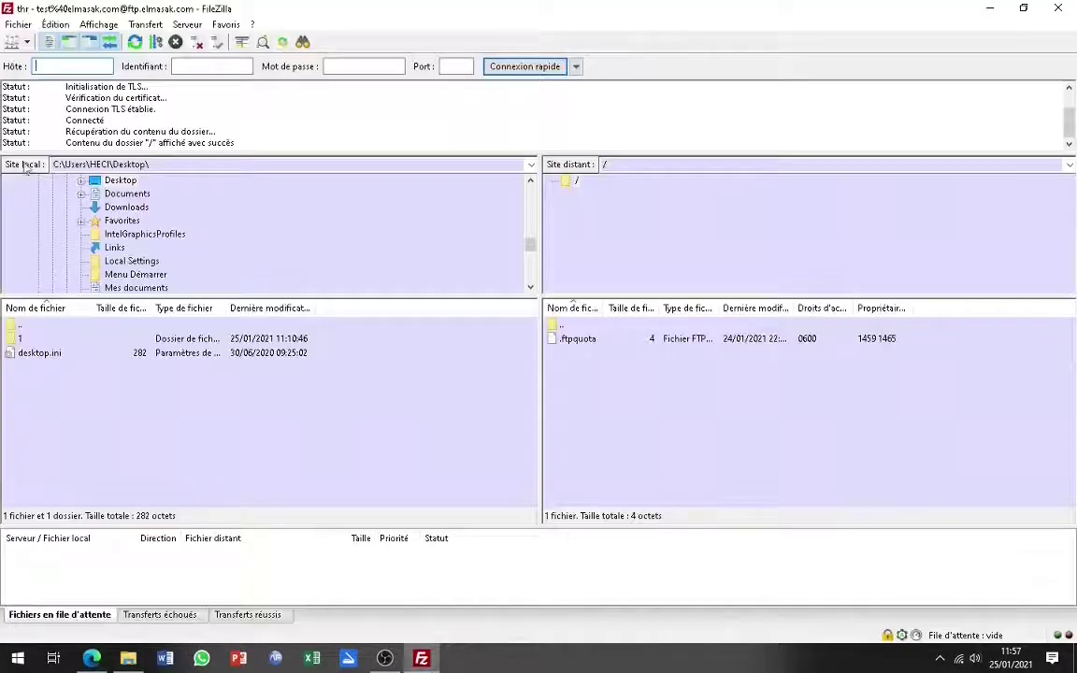
- Open the Desktop\test folder in FileZilla's local pane
left_click(125, 182)
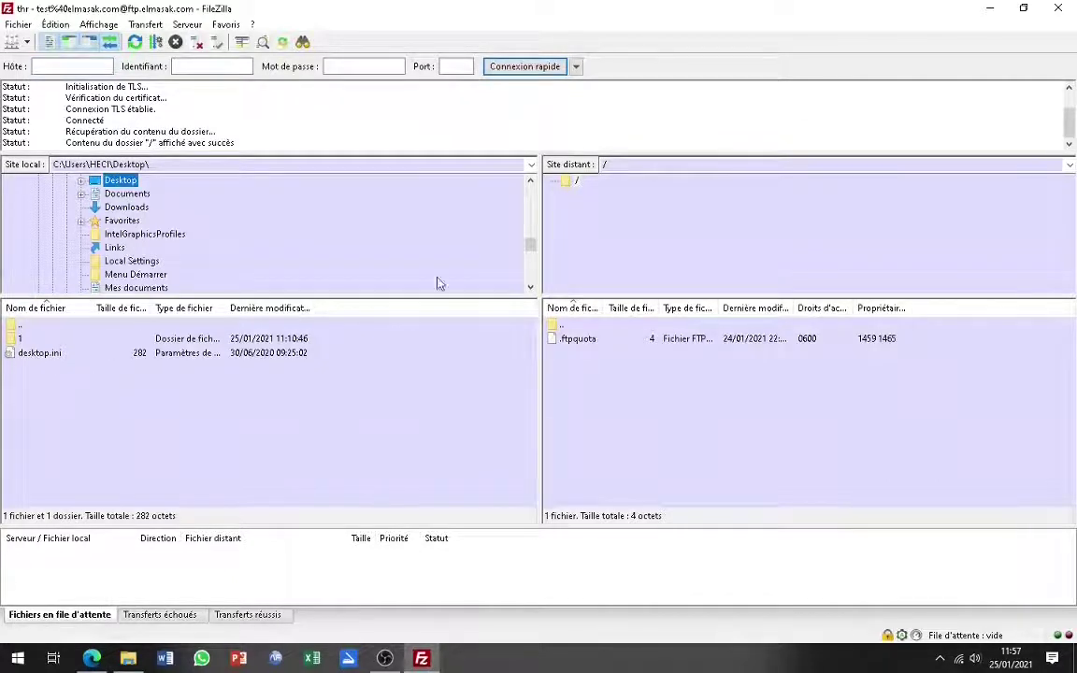
left_click_drag(531, 245, 530, 171)
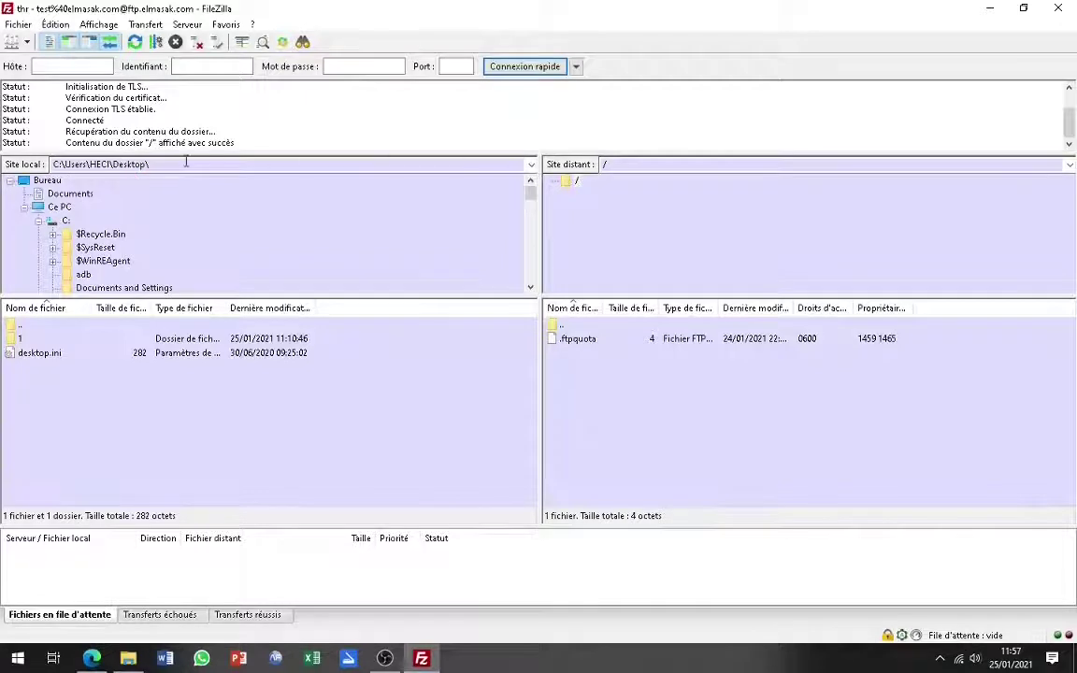
left_click(51, 181)
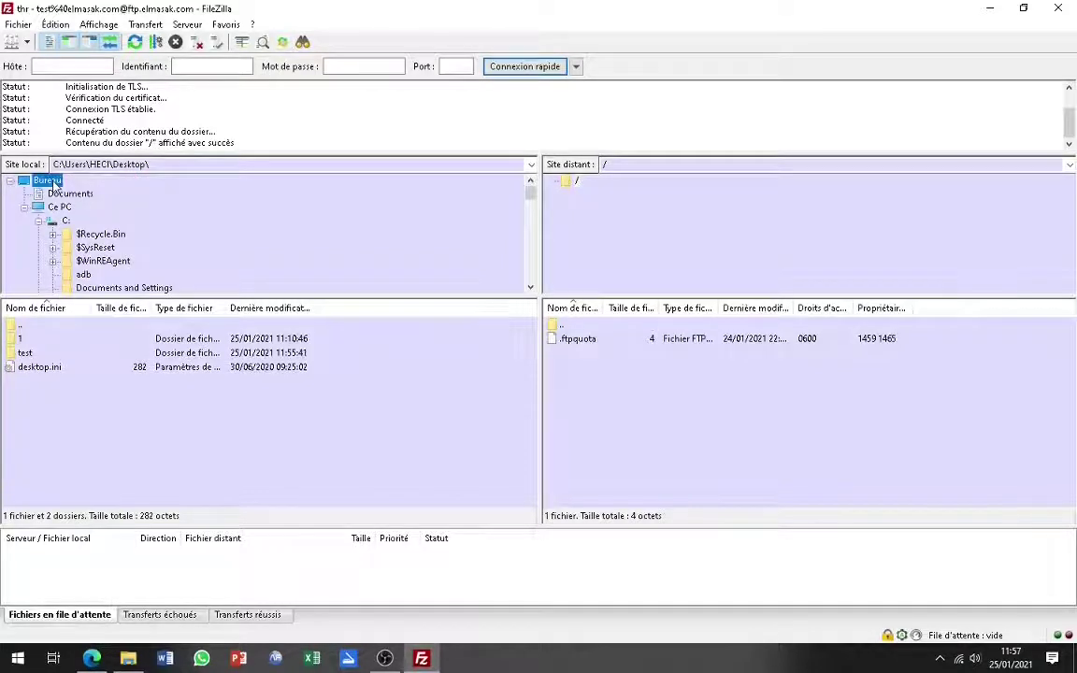
double_click(25, 353)
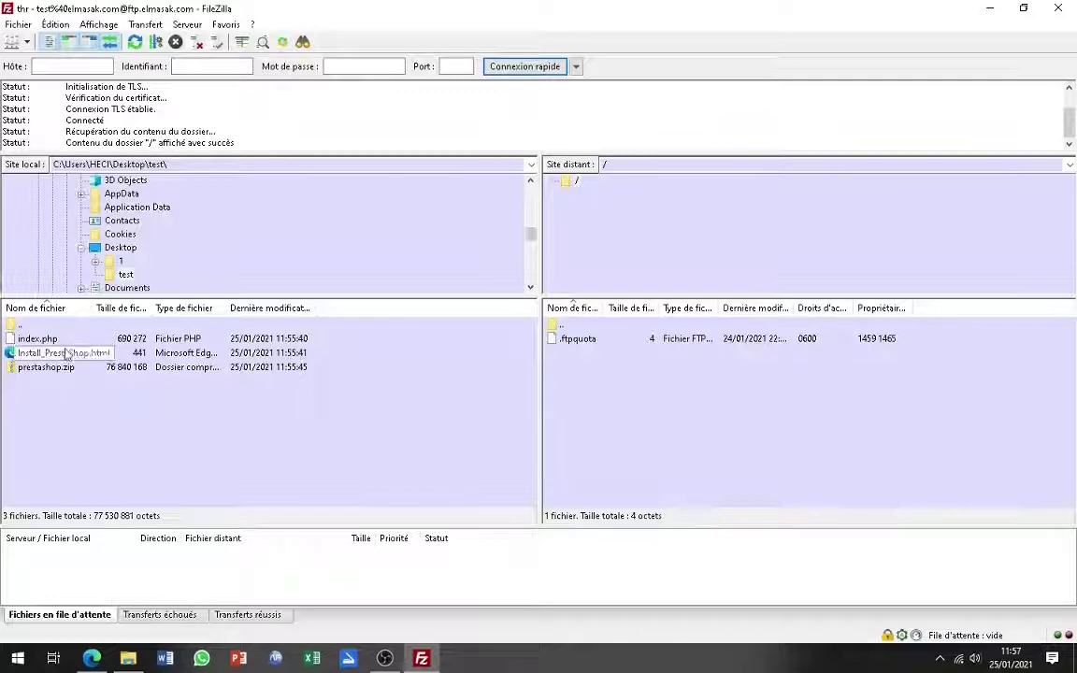
- Upload the three PrestaShop files to the remote root, close FileZilla and reload elmasak.com/test
left_click_drag(82, 400, 19, 328)
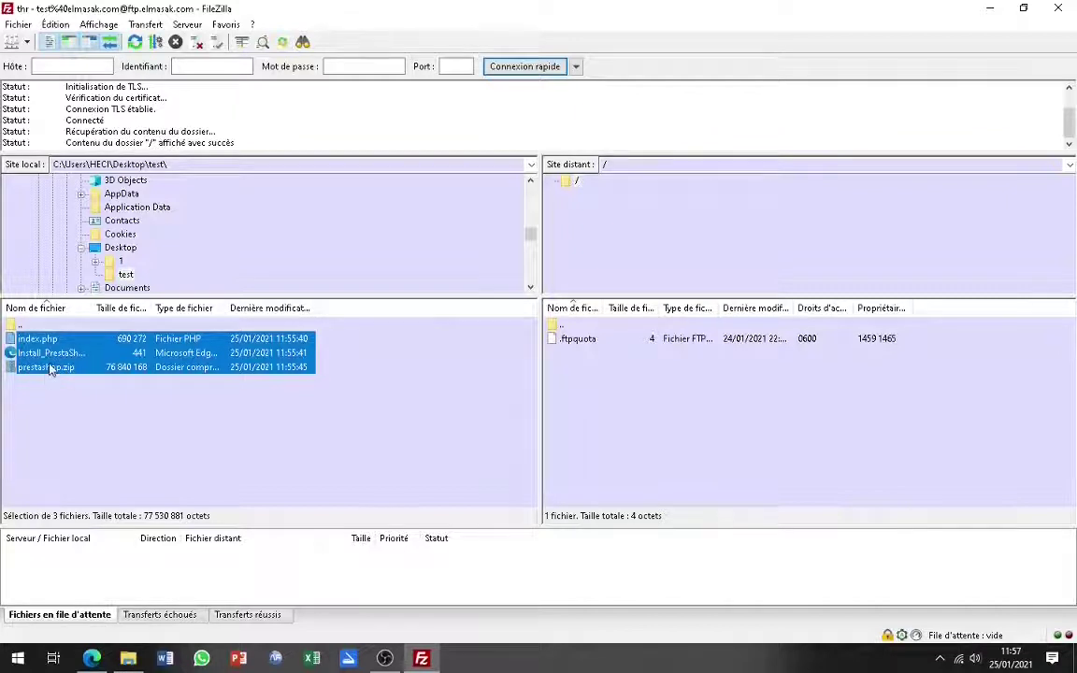
left_click_drag(46, 370, 685, 416)
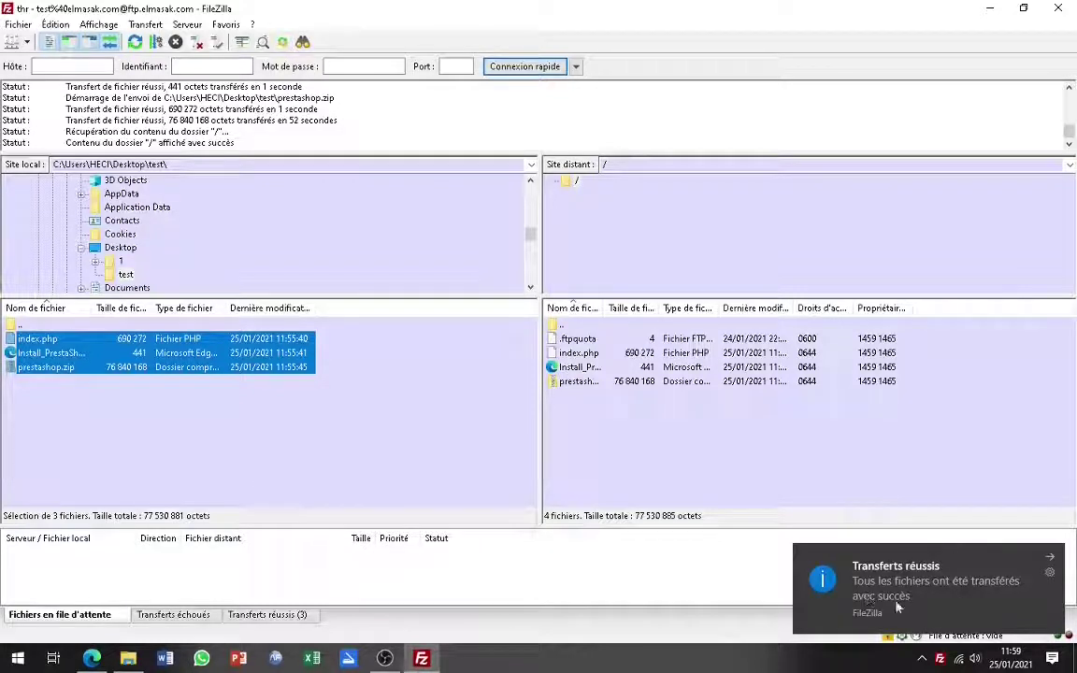
left_click(1056, 9)
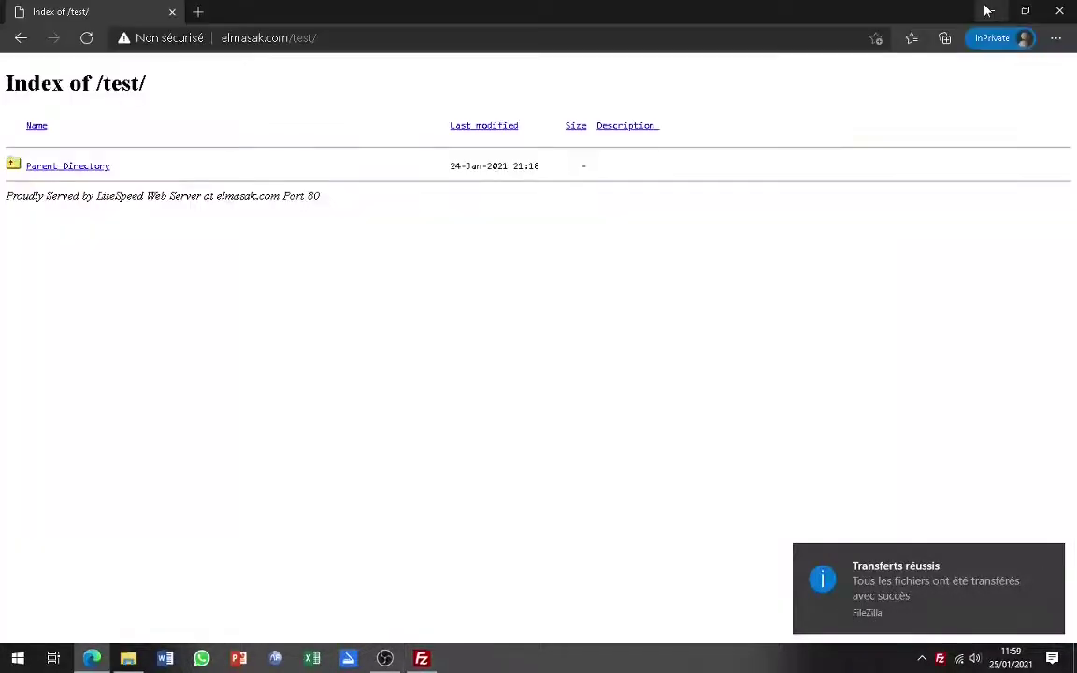
left_click(86, 38)
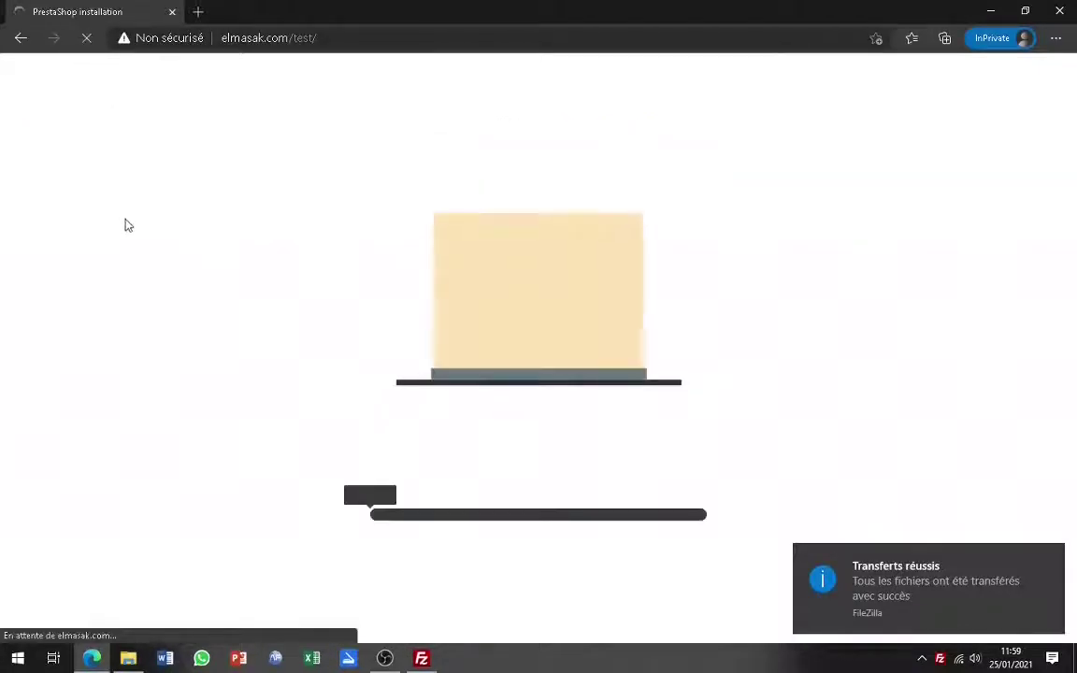